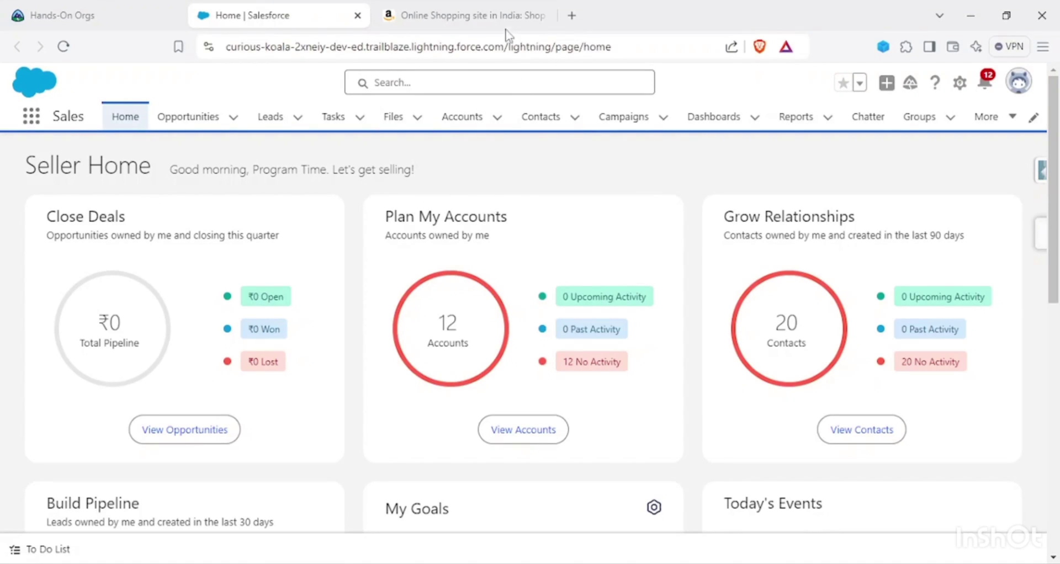
Bring up the Amazon.in home page with the earbuds sale banner and category bar at the top.
click(474, 23)
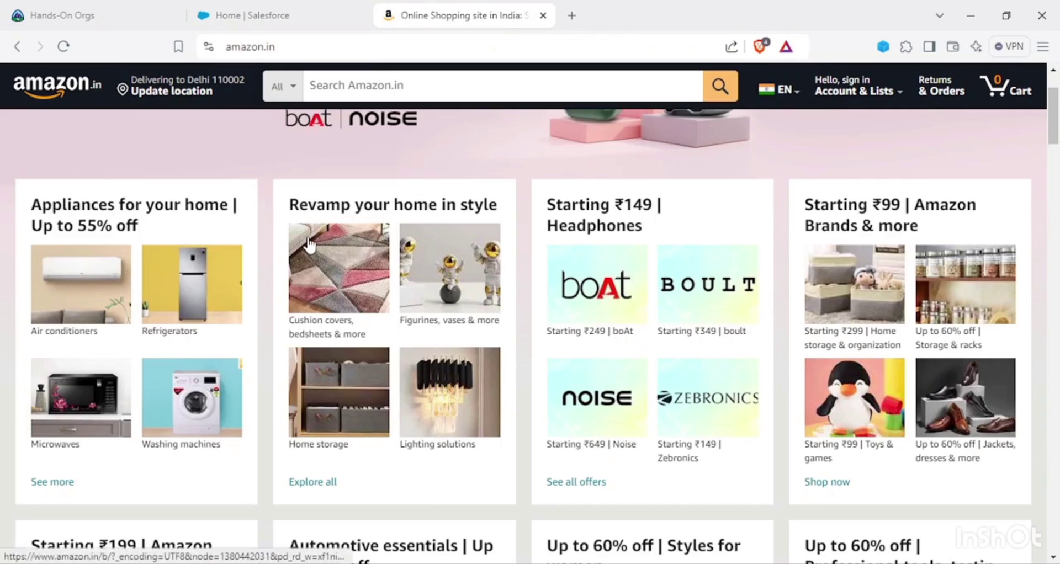
scroll(309, 242, up, 1)
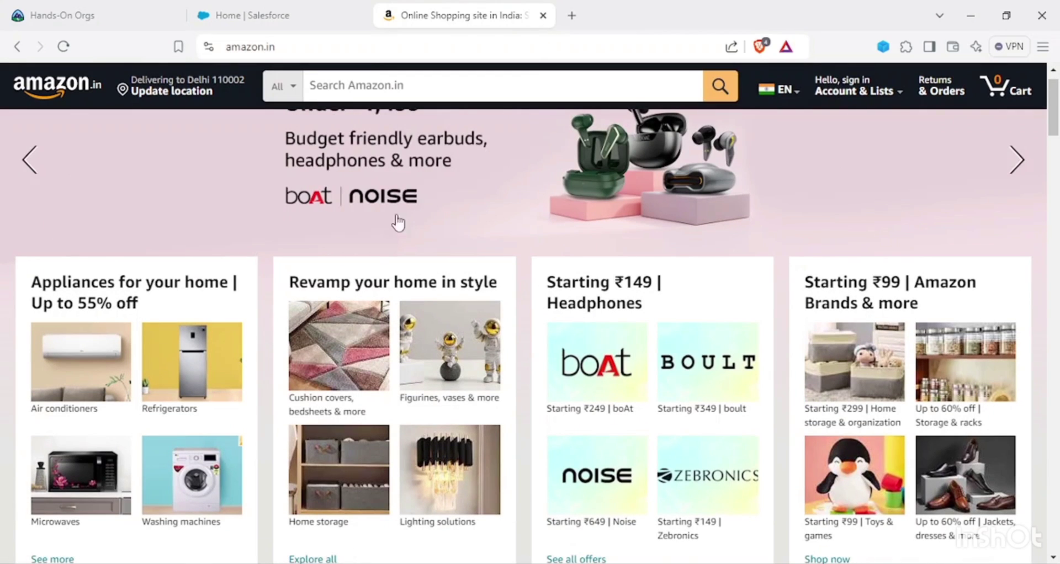
scroll(375, 270, up, 1)
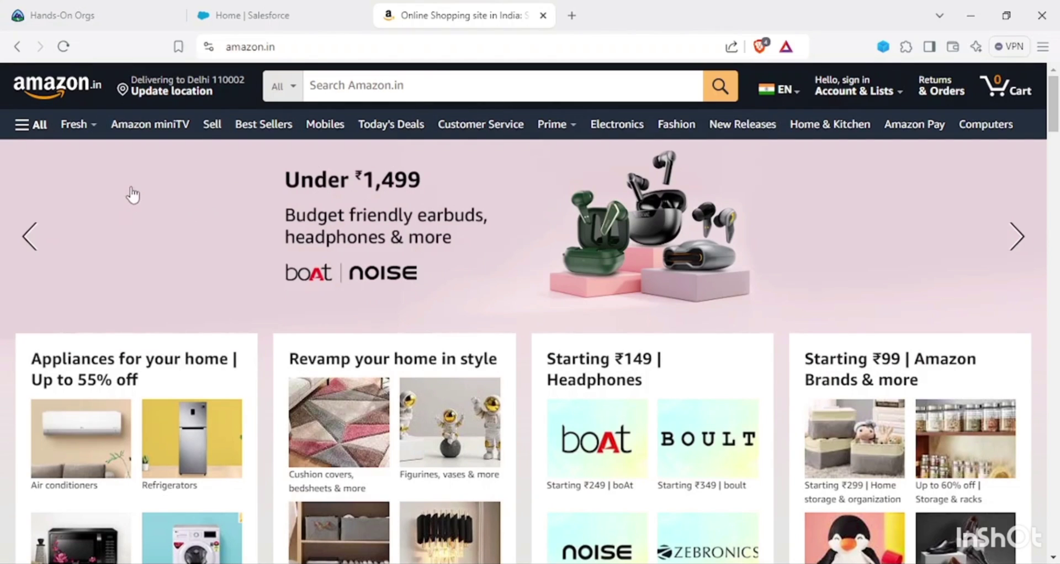
scroll(133, 194, down, 2)
scroll(137, 181, up, 2)
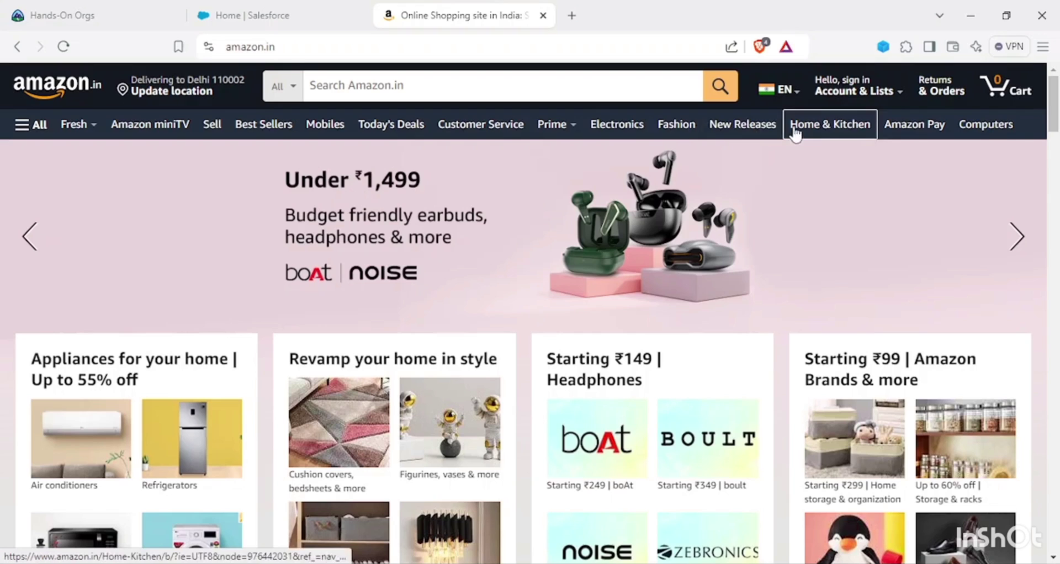
click(23, 133)
scroll(168, 210, down, 6)
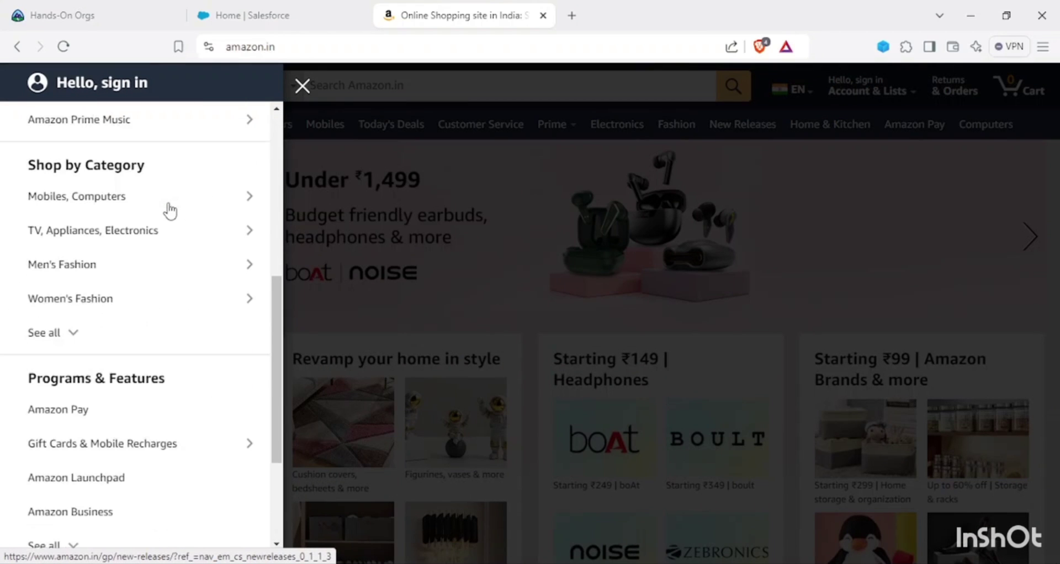
scroll(168, 210, down, 1)
scroll(166, 210, up, 7)
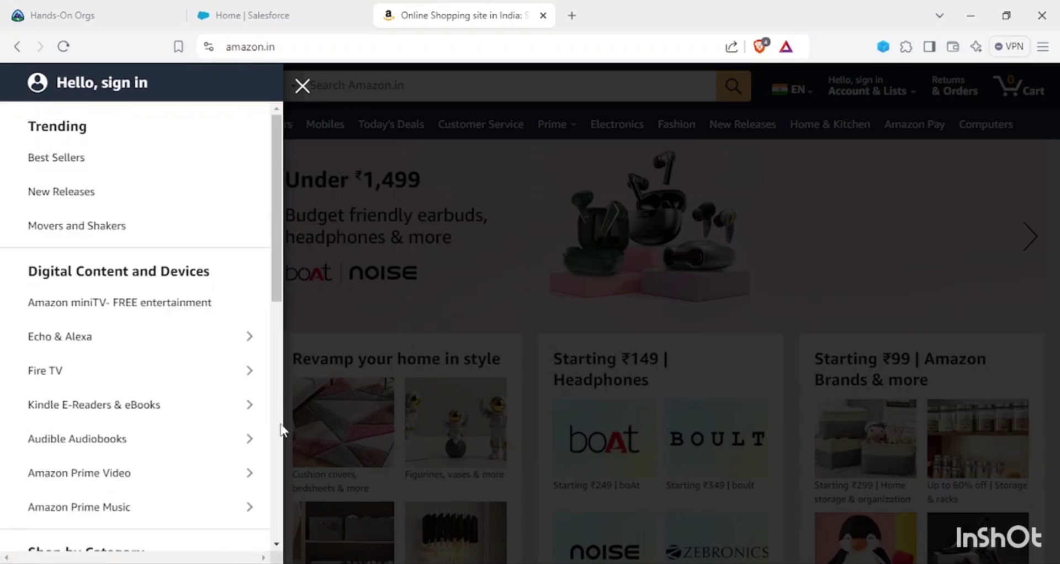
click(250, 339)
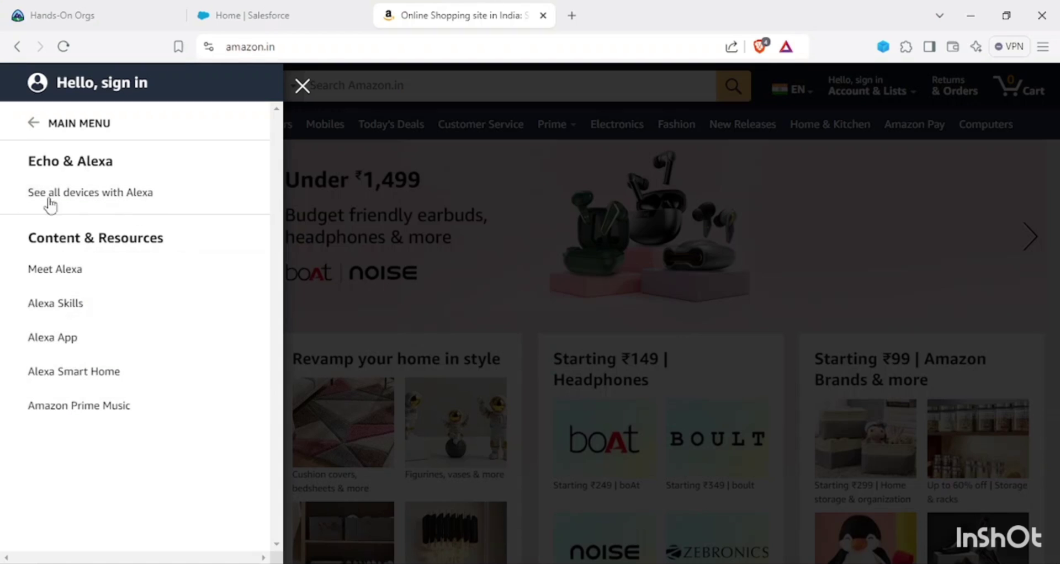
click(32, 135)
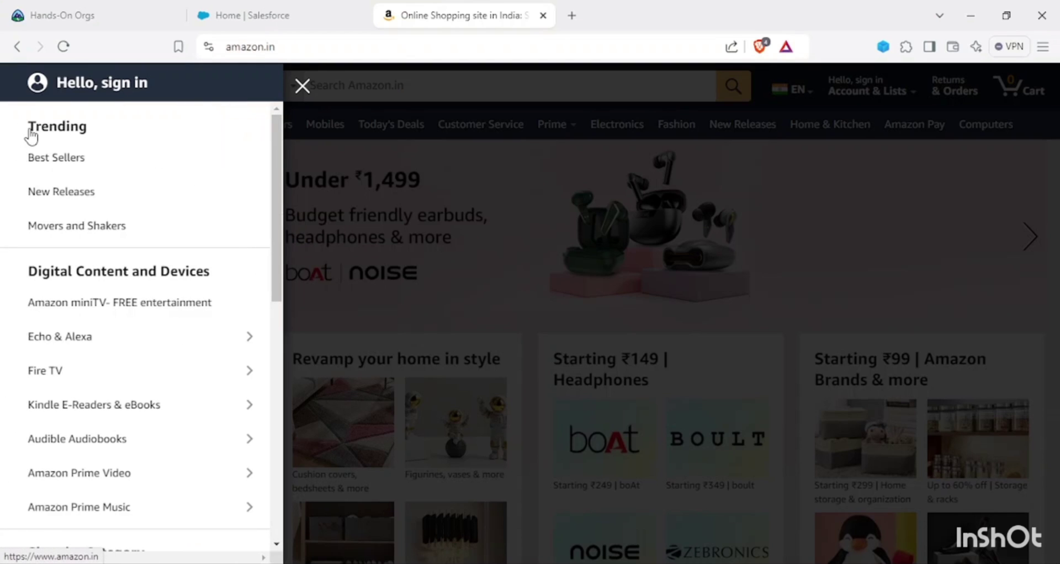
click(302, 84)
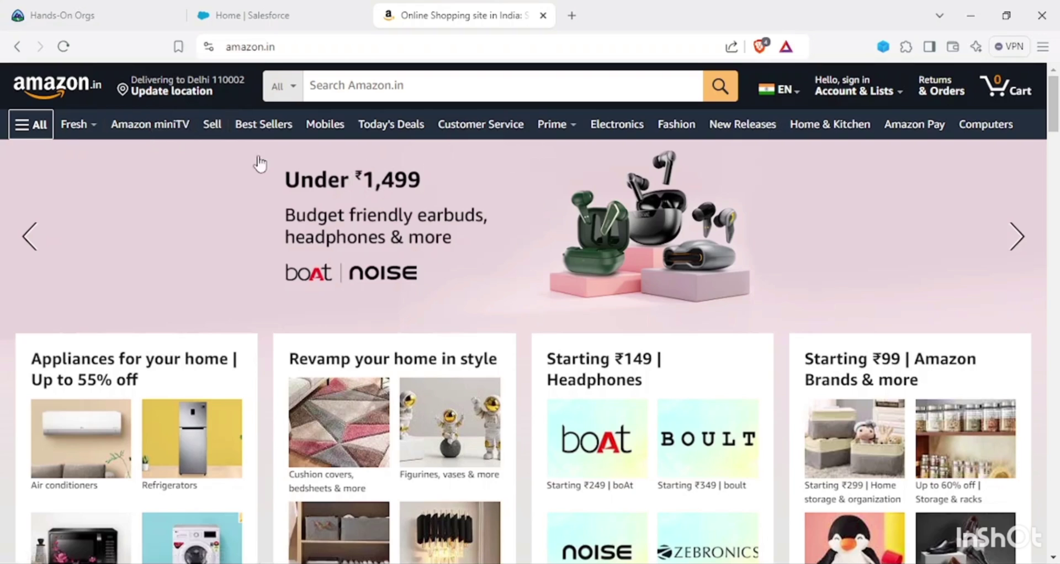
click(32, 133)
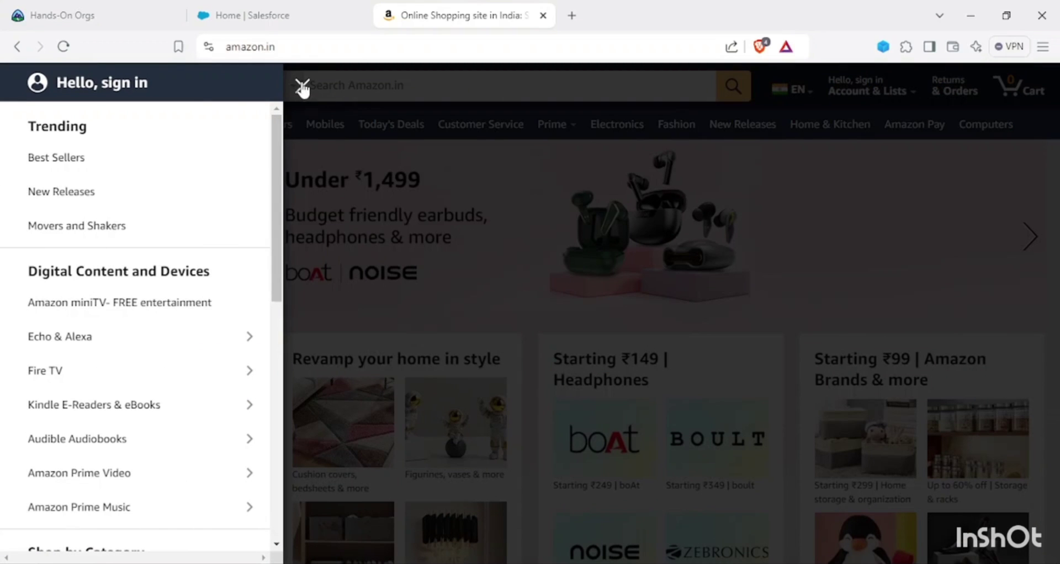
click(303, 87)
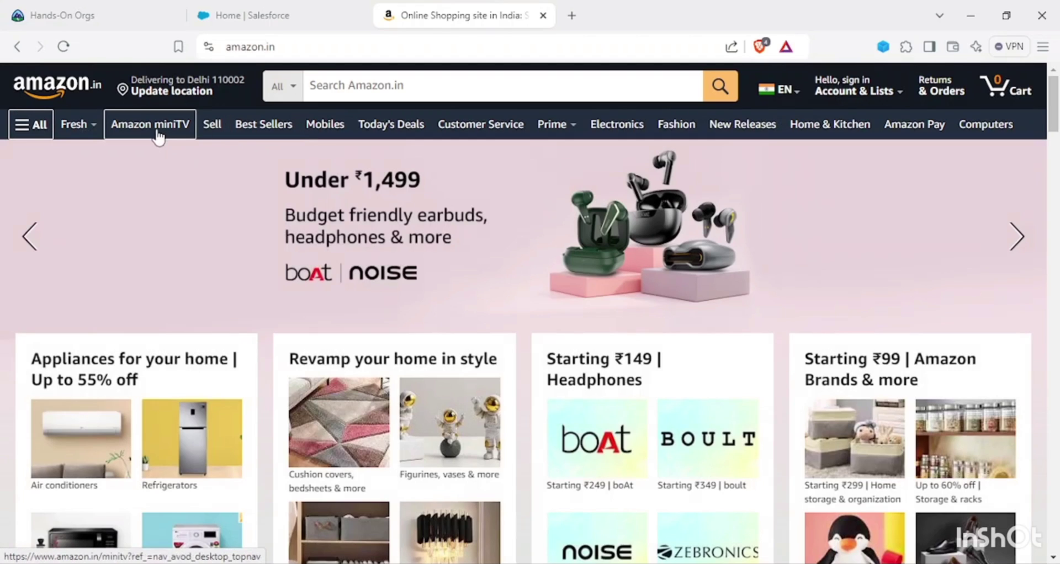
click(28, 237)
click(1015, 235)
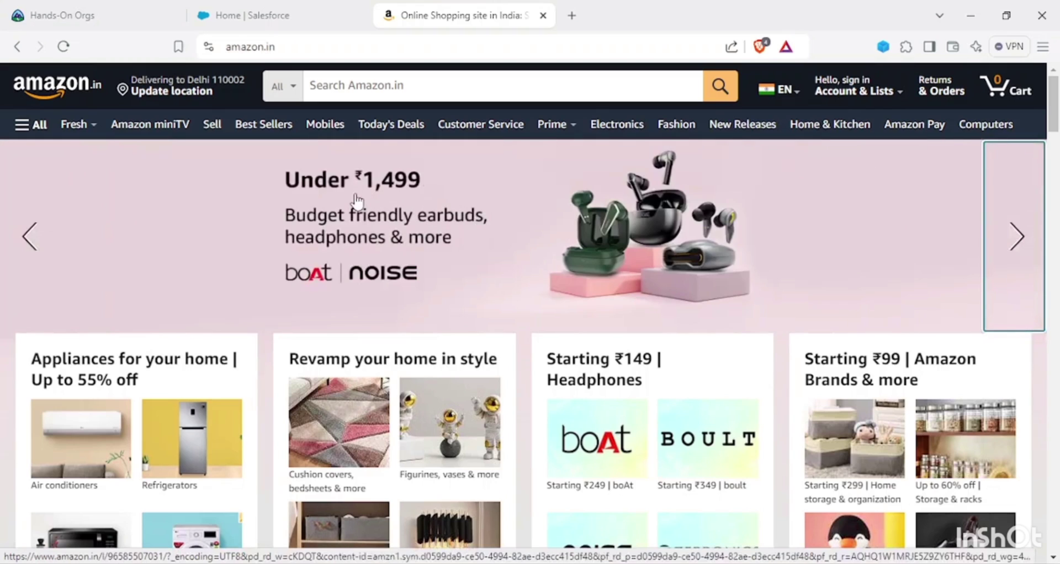
Go back to Salesforce and open Setup in a new tab from the gear menu.
click(294, 11)
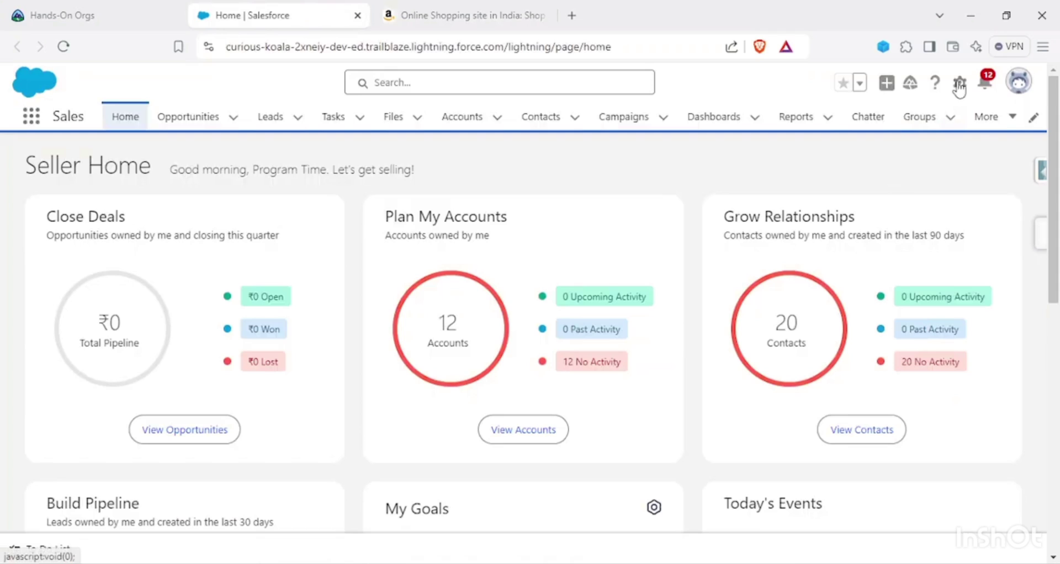
click(959, 85)
click(911, 138)
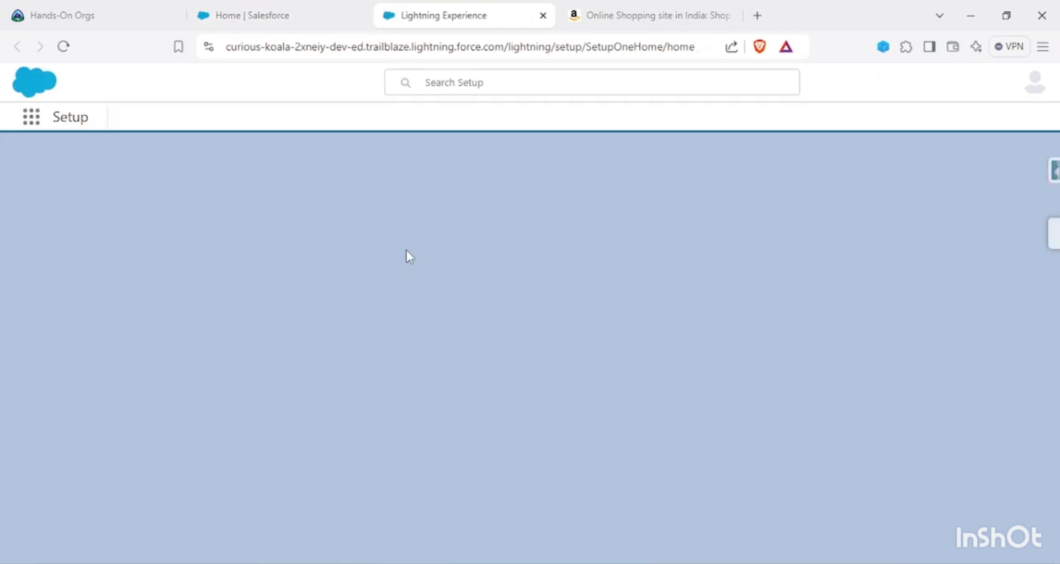
Search Quick Find for 'digi' and open the Digital Experiences Settings page.
click(114, 152)
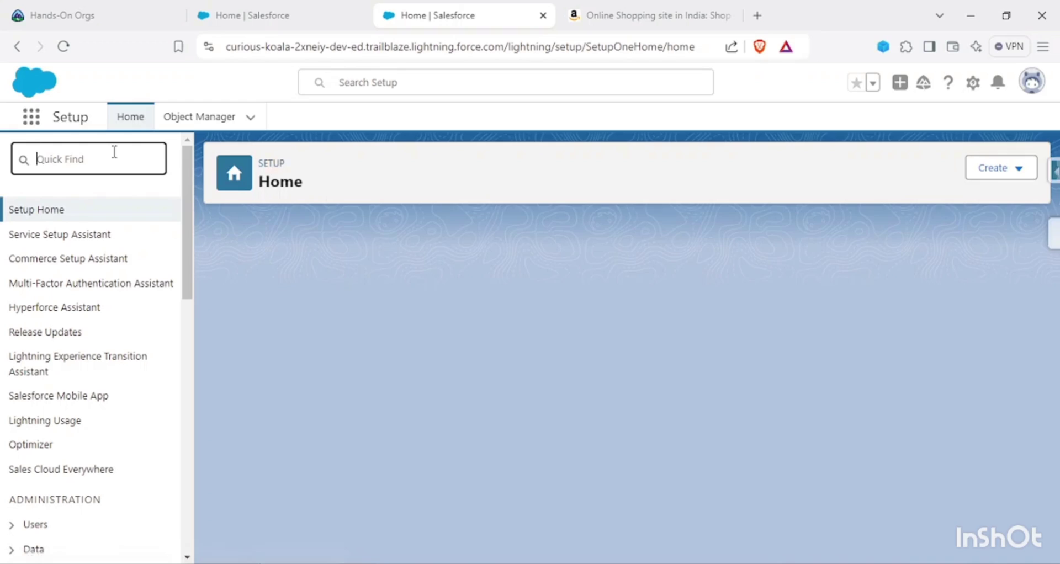
text(all site)
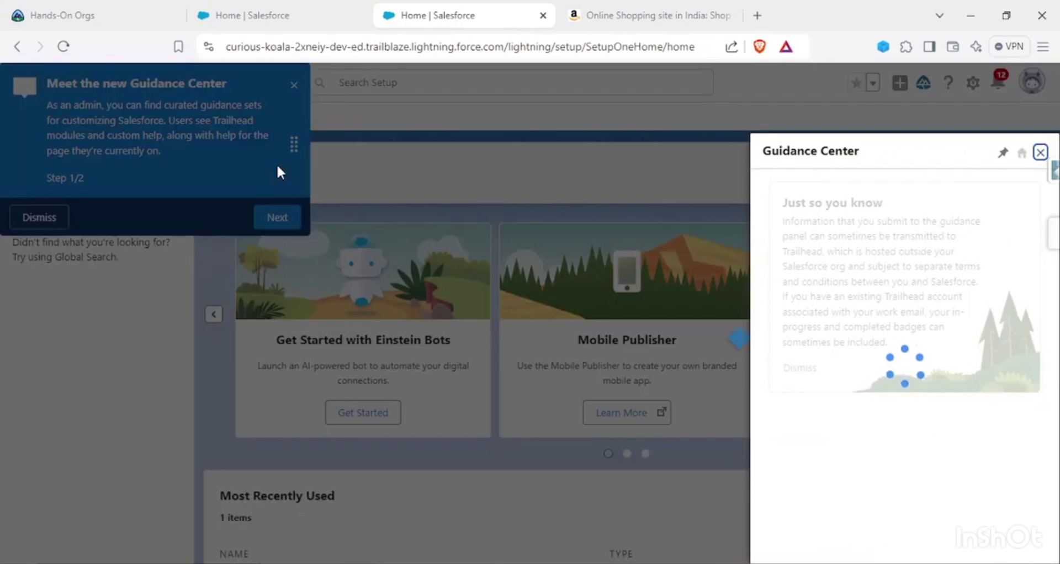
click(1040, 152)
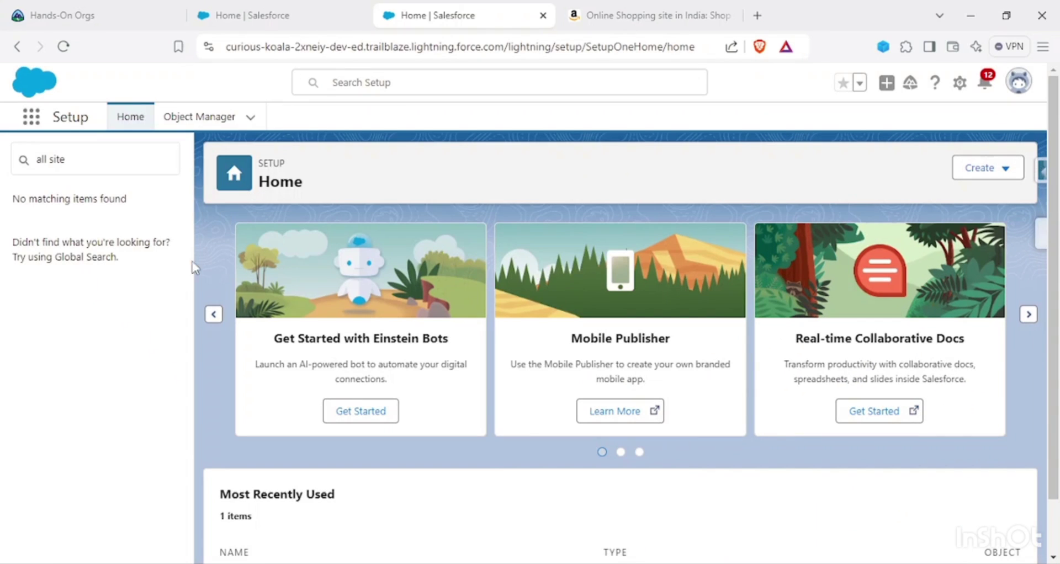
double_click(77, 161)
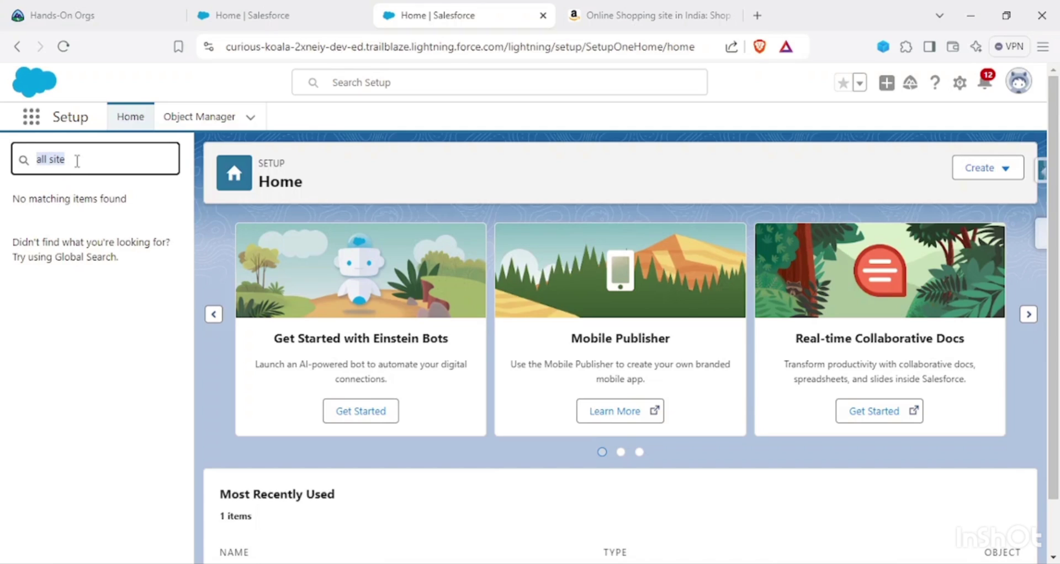
text(digi)
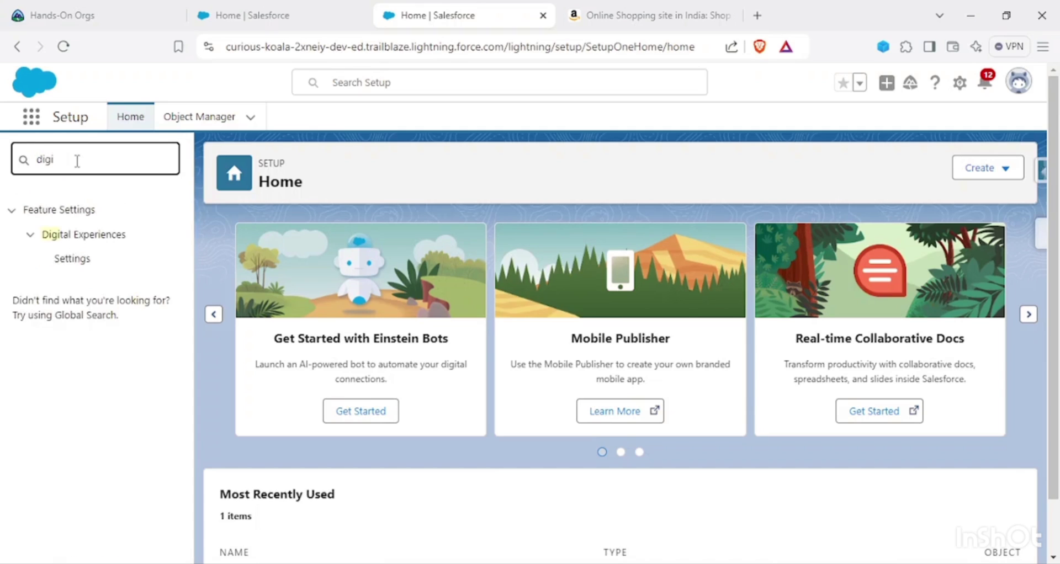
click(72, 263)
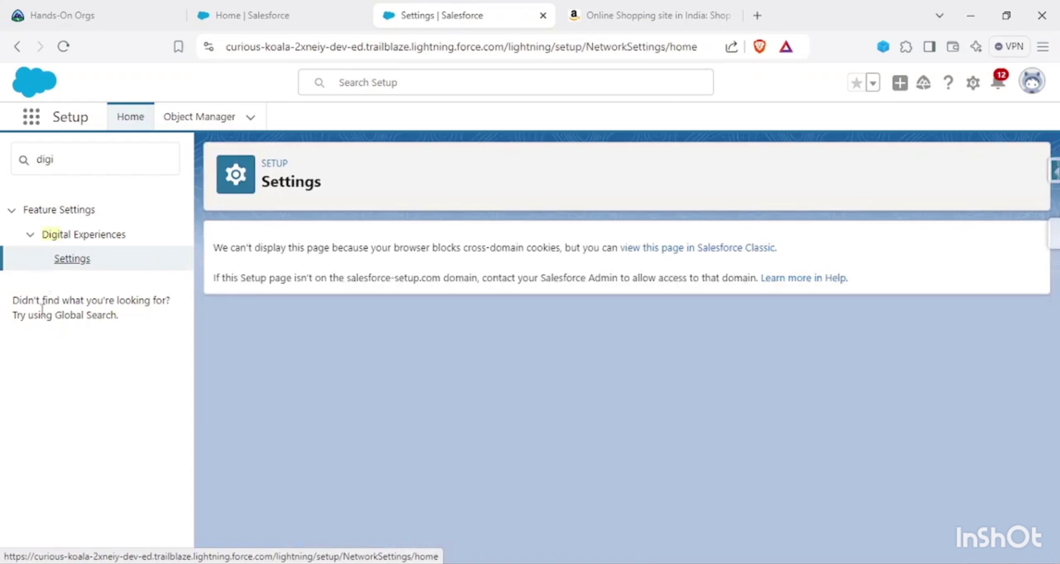
Open the Salesforce Classic version of the Digital Experiences settings in a new tab.
click(696, 249)
click(440, 11)
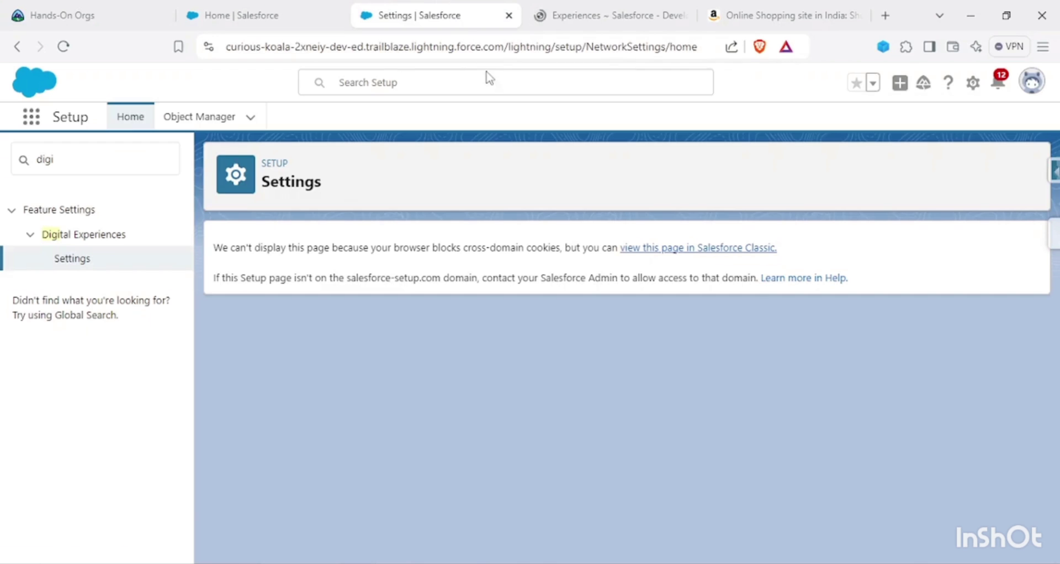
click(564, 7)
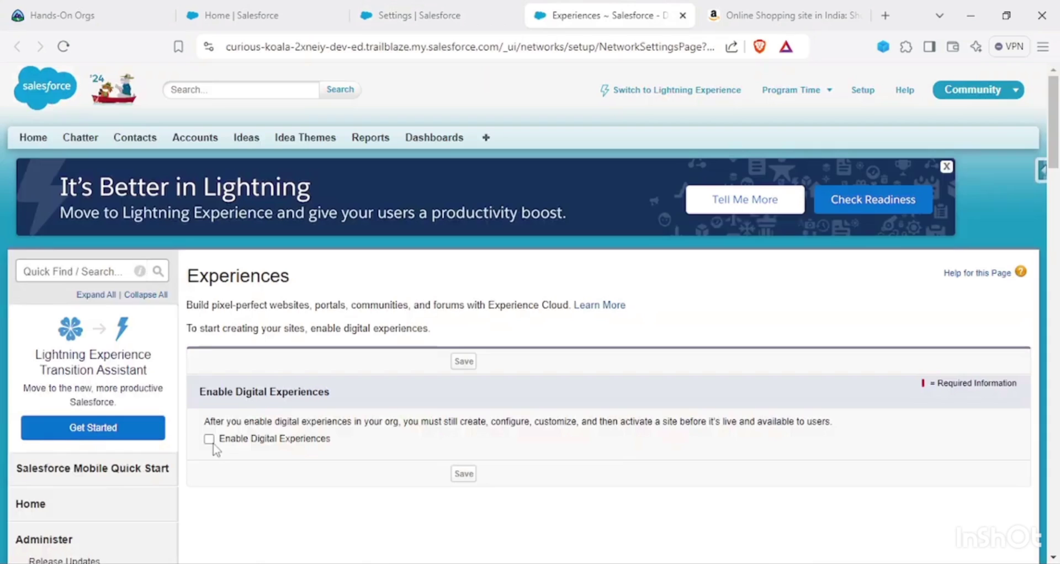
Enable Digital Experiences, review the sites domain and sample URLs, then save and confirm.
click(210, 439)
scroll(474, 406, down, 5)
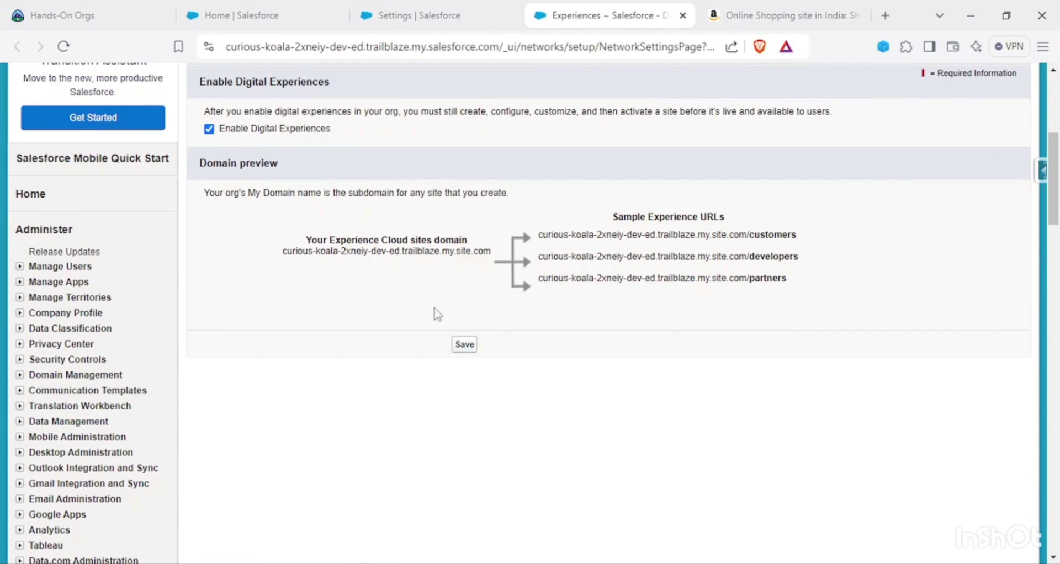
drag(208, 190, 422, 208)
click(510, 215)
drag(282, 255, 512, 262)
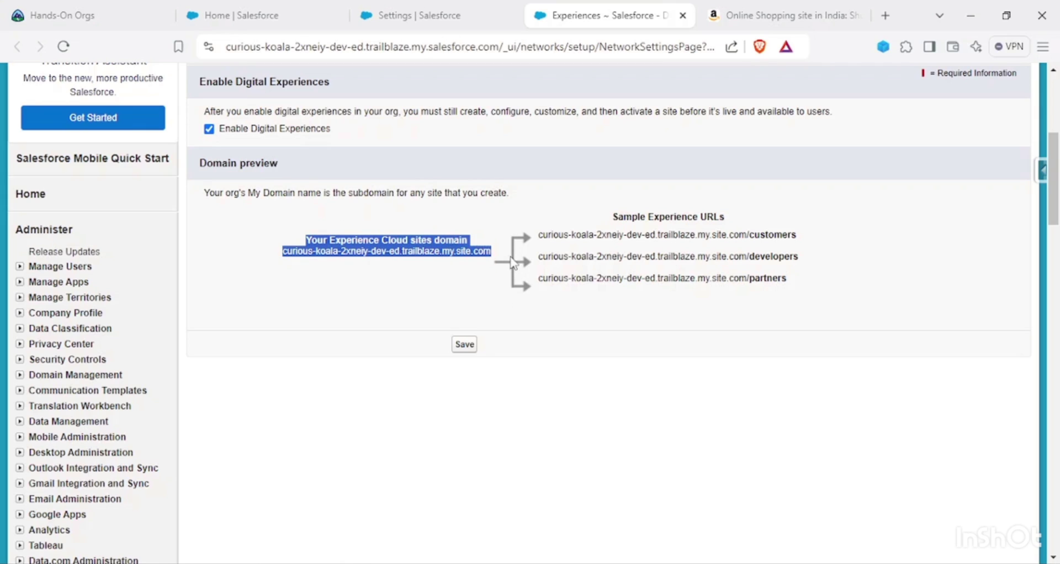
click(479, 258)
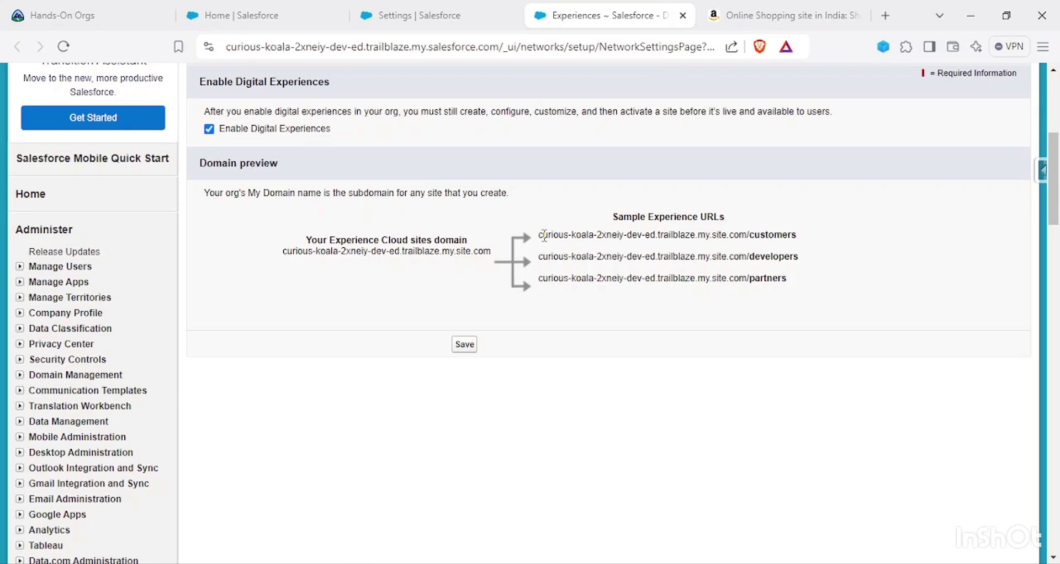
drag(539, 236, 789, 276)
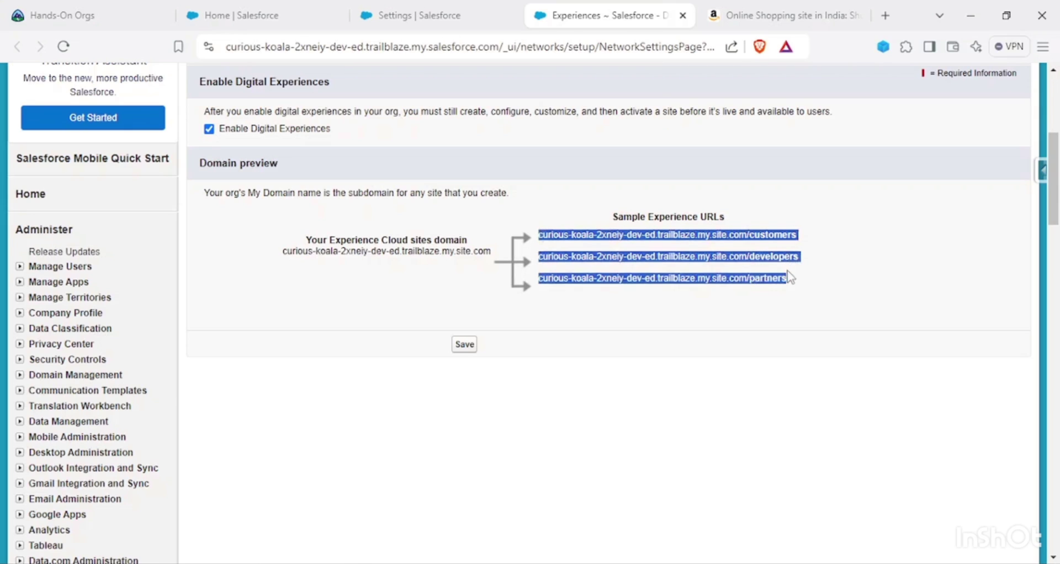
click(779, 251)
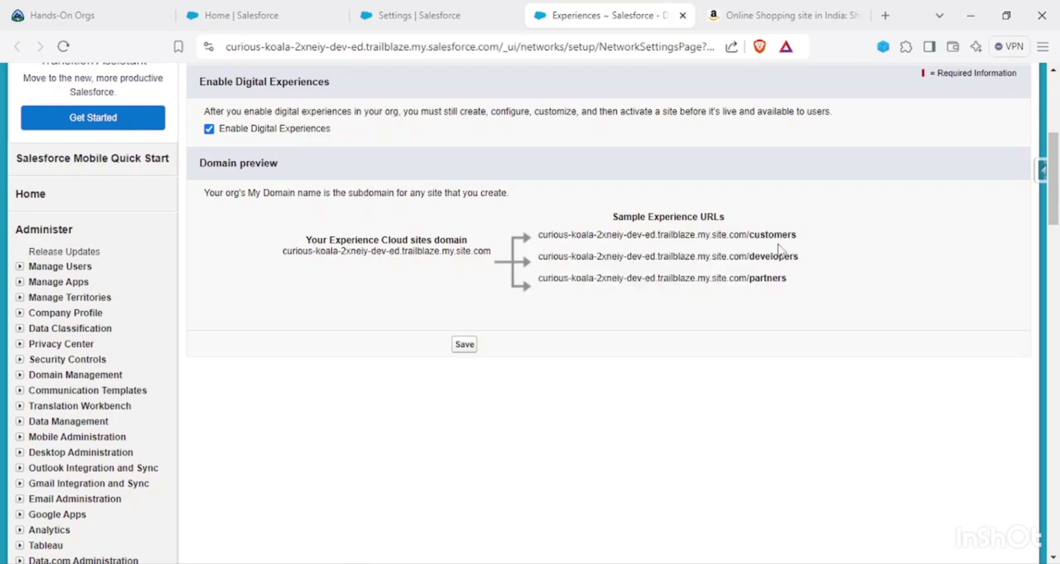
click(464, 345)
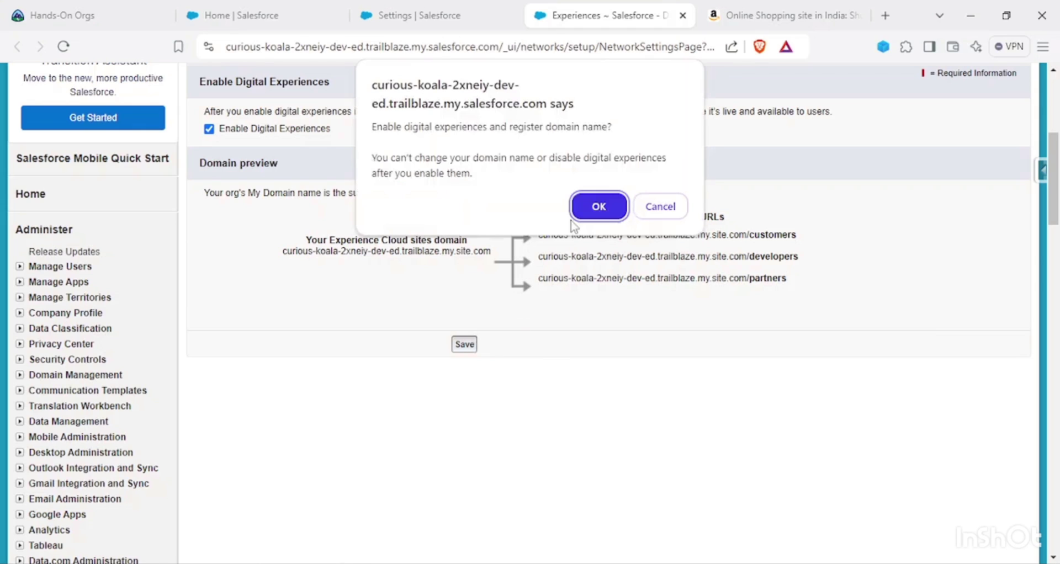
click(599, 207)
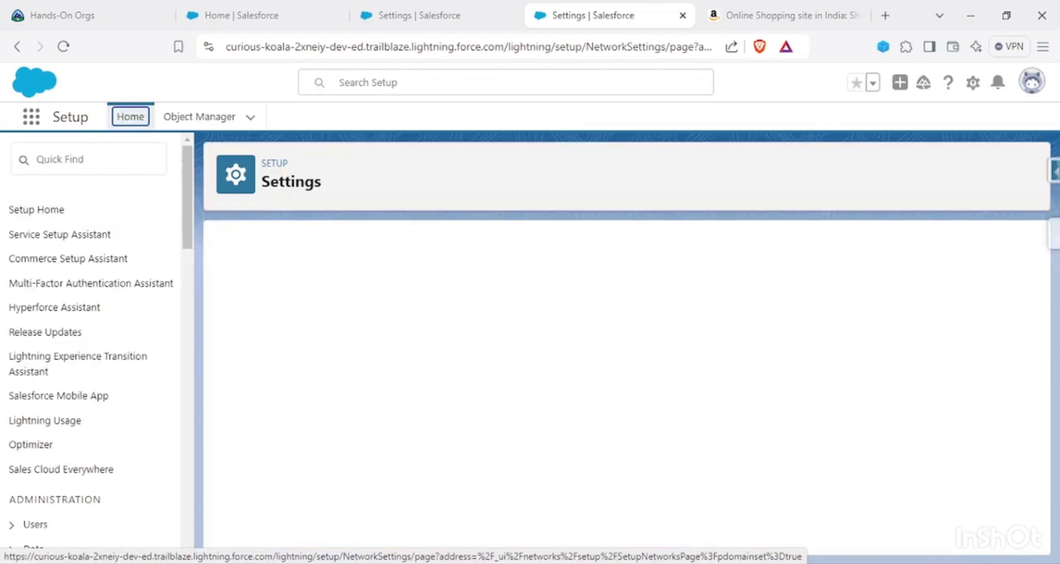
Find All Sites via 'all s' in Quick Find, open its Classic view, and start a New site.
click(93, 153)
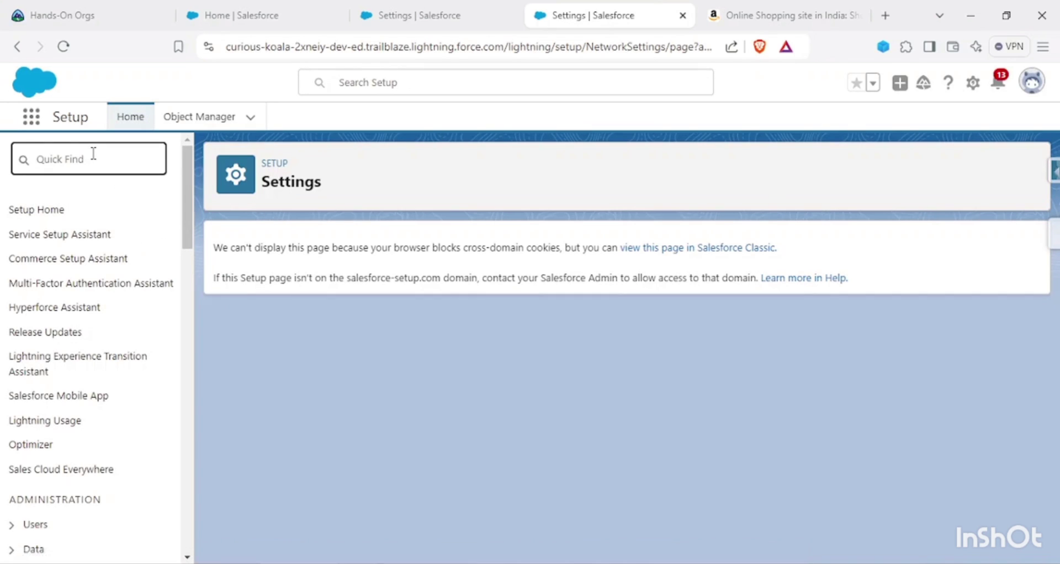
text(all s)
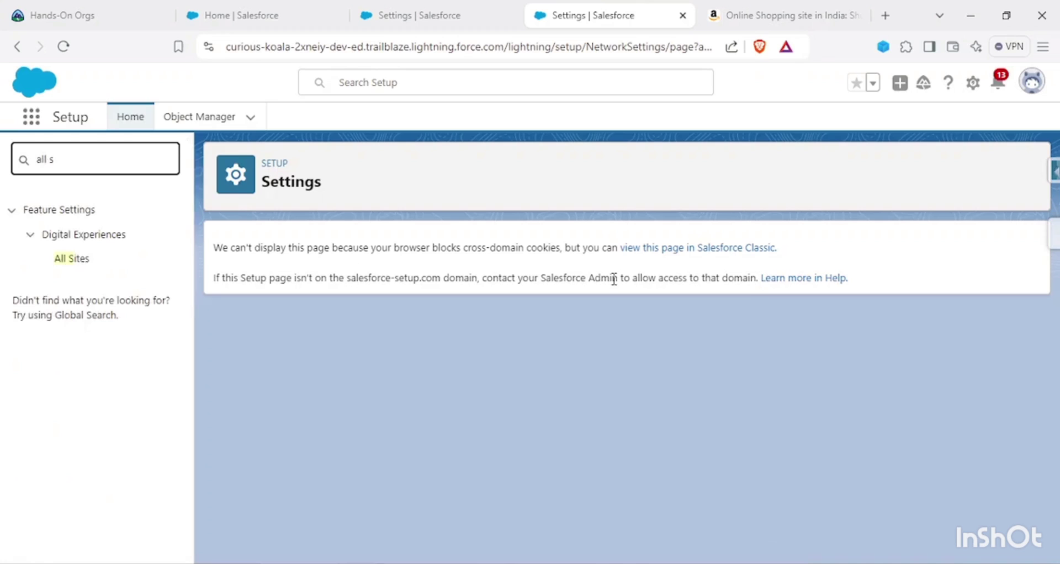
click(721, 249)
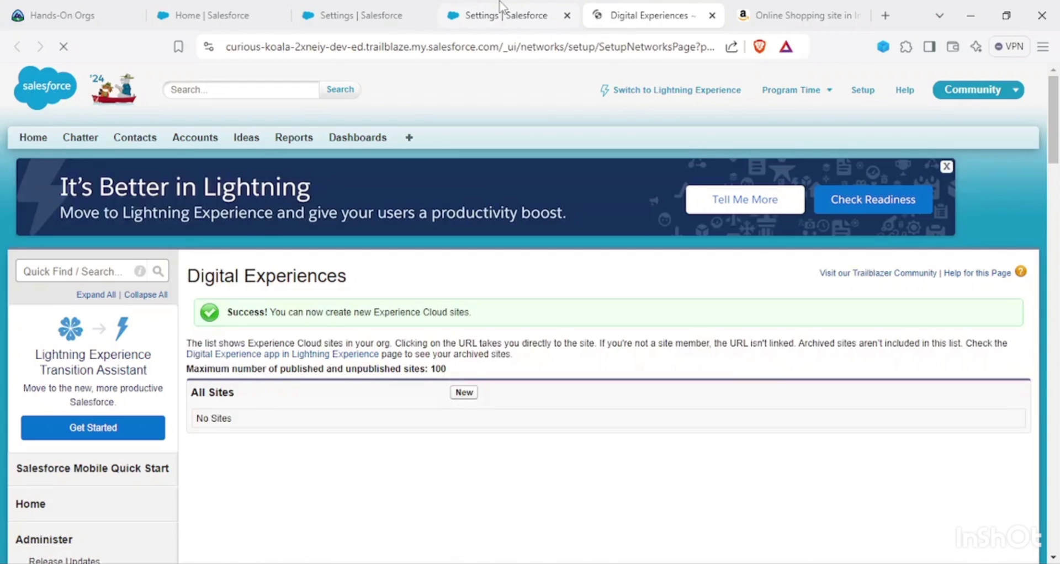
click(468, 397)
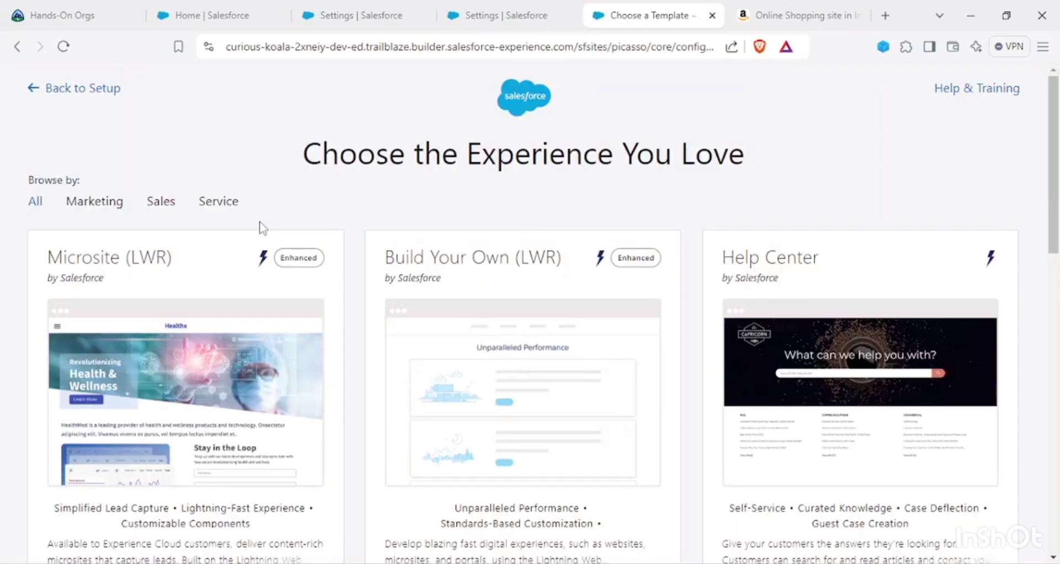
Scroll through the site template gallery and open the Customer Service template's details.
scroll(439, 205, down, 1)
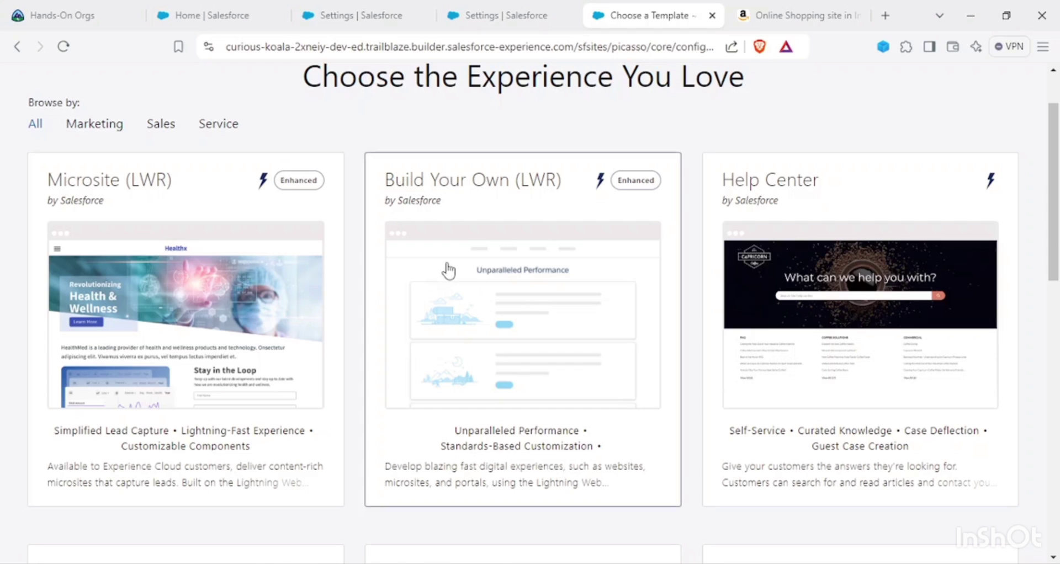
scroll(449, 270, down, 1)
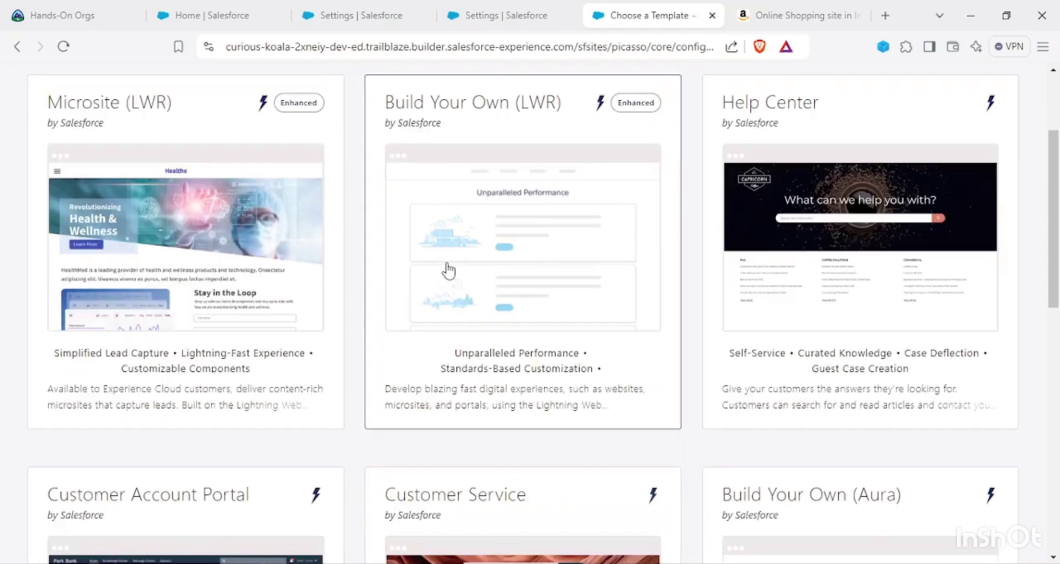
scroll(448, 270, down, 3)
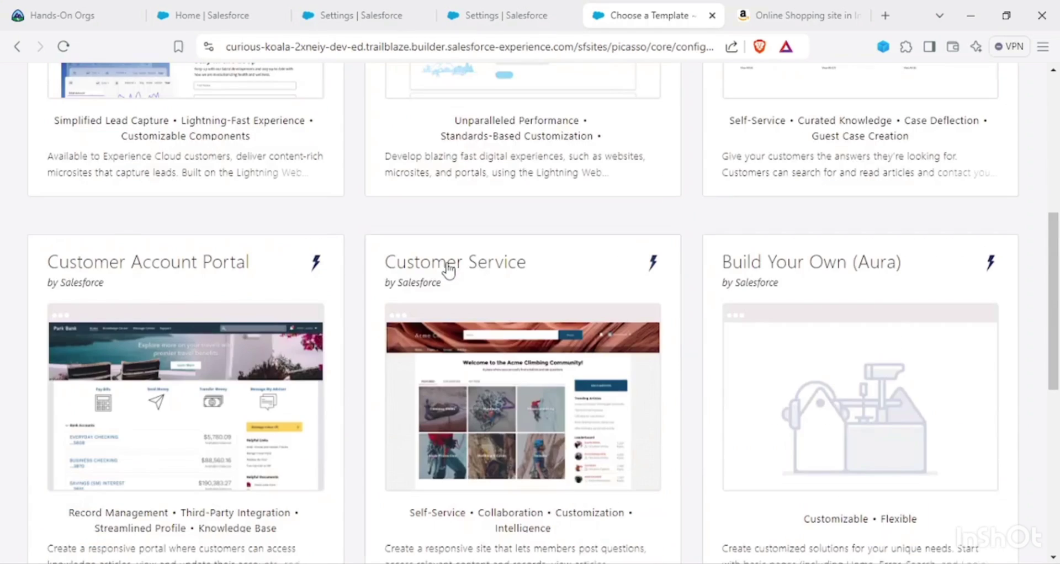
scroll(448, 271, down, 2)
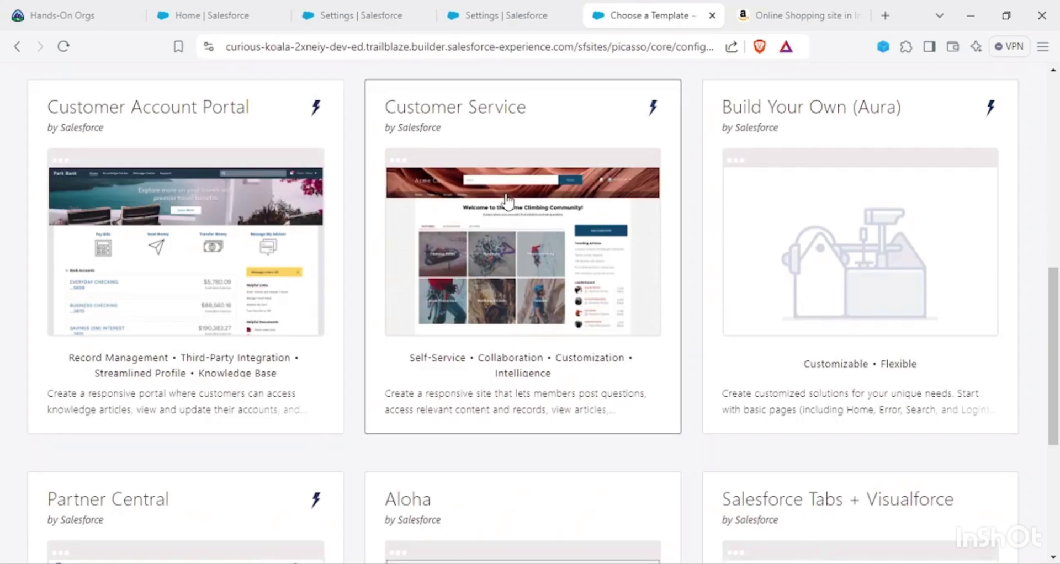
scroll(508, 203, down, 4)
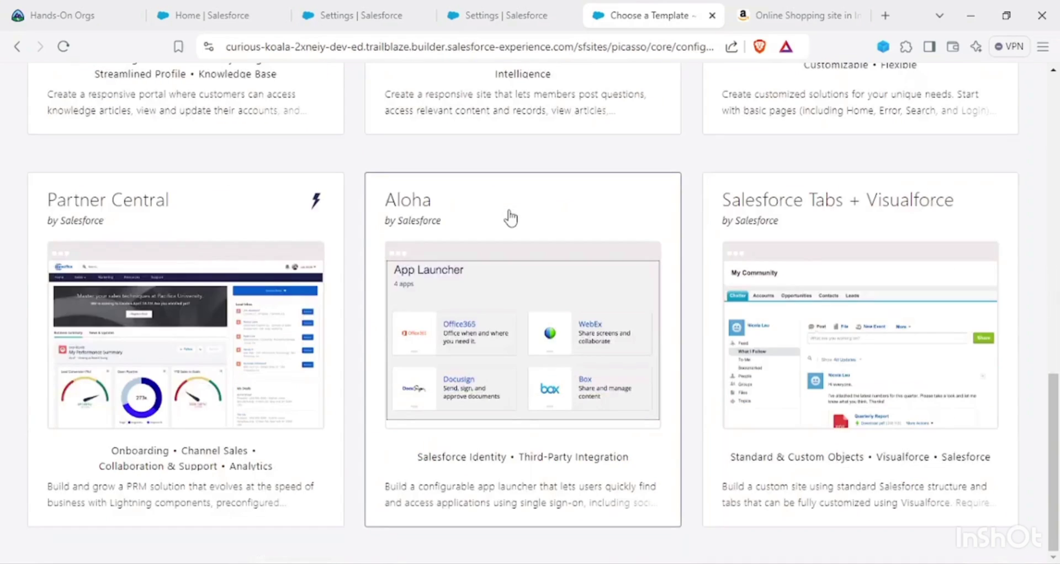
scroll(480, 228, up, 6)
click(487, 323)
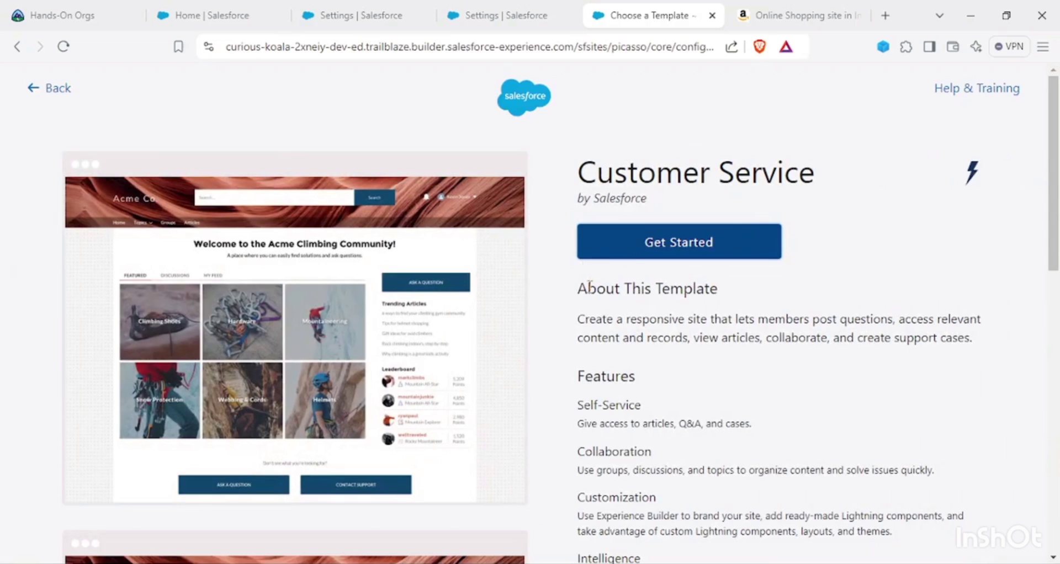
Create a Customer Service site named 'amazon', then show the Amazon.in tab while it builds.
scroll(588, 287, down, 7)
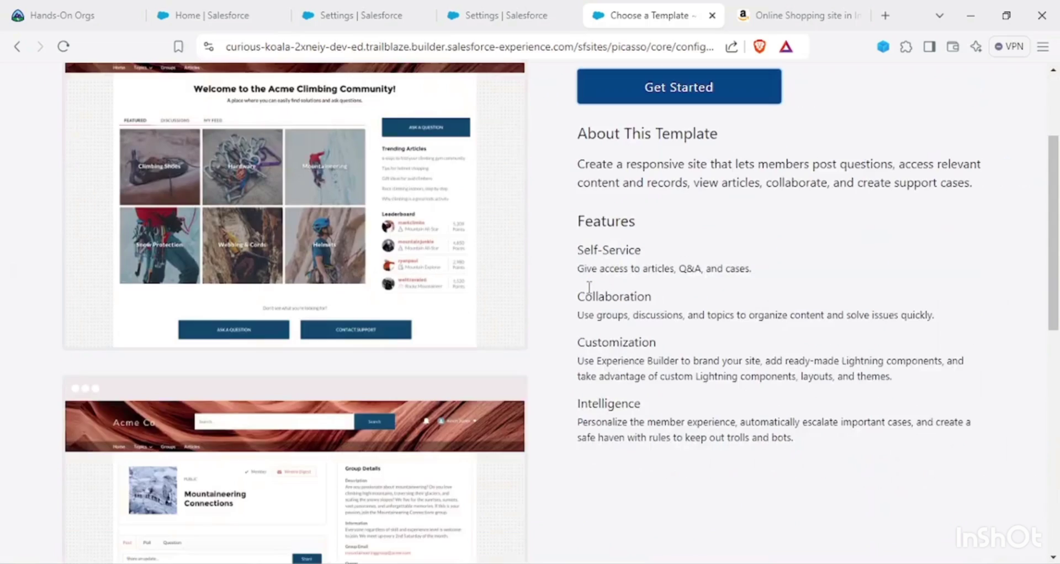
scroll(588, 293, down, 4)
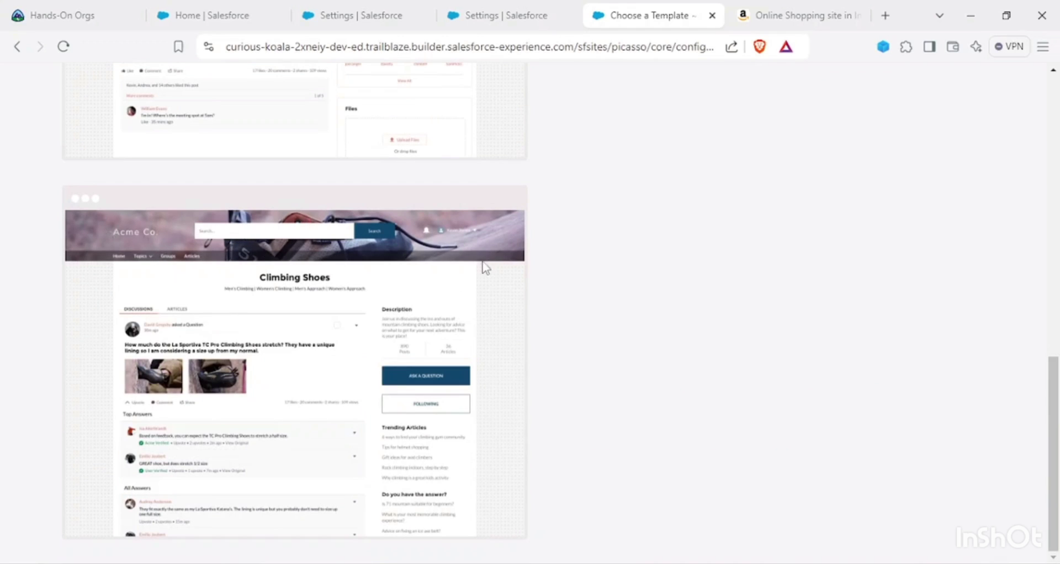
scroll(292, 264, up, 15)
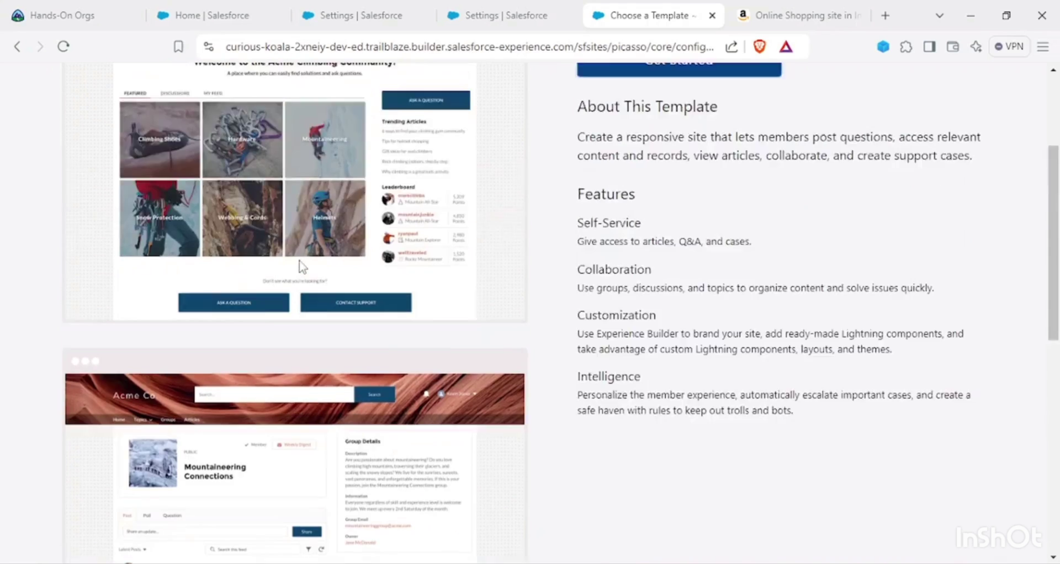
click(621, 243)
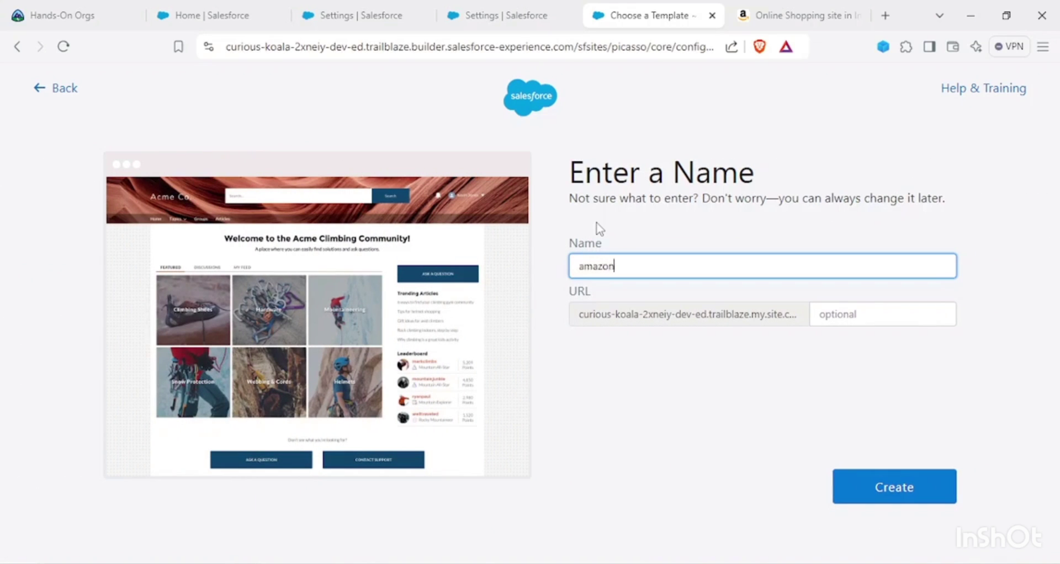
key(Tab)
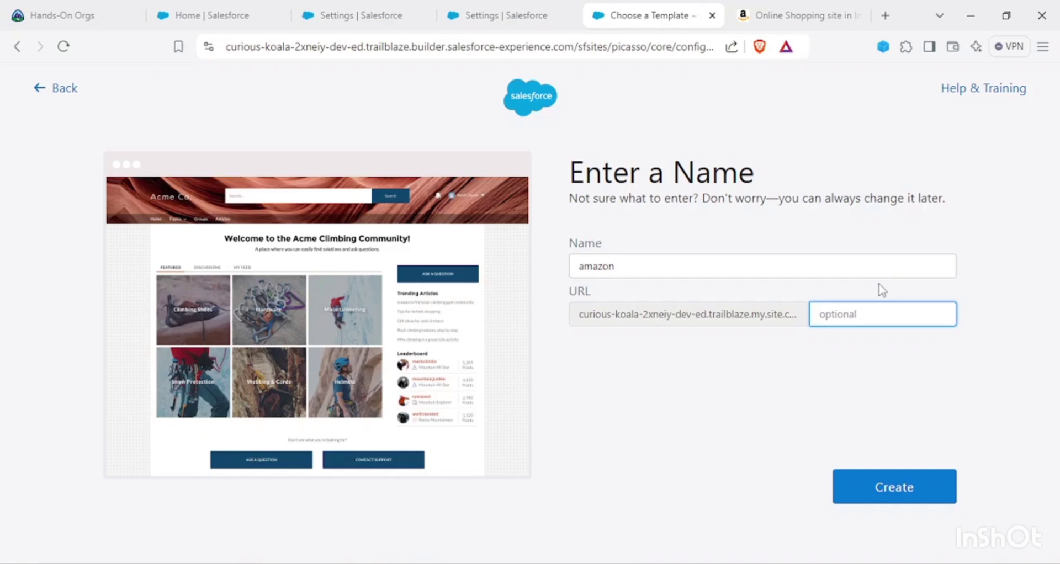
click(898, 485)
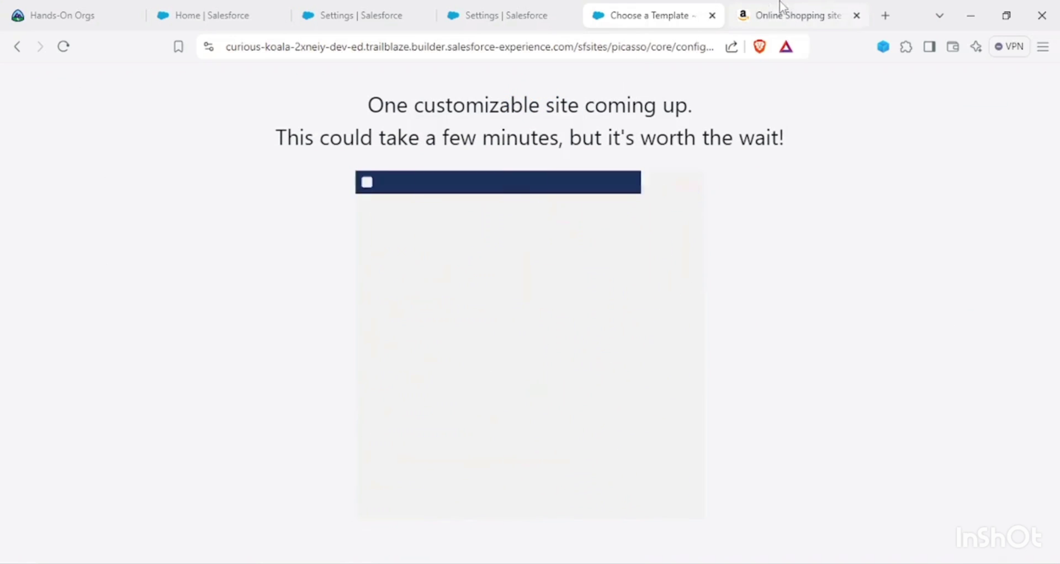
click(779, 1)
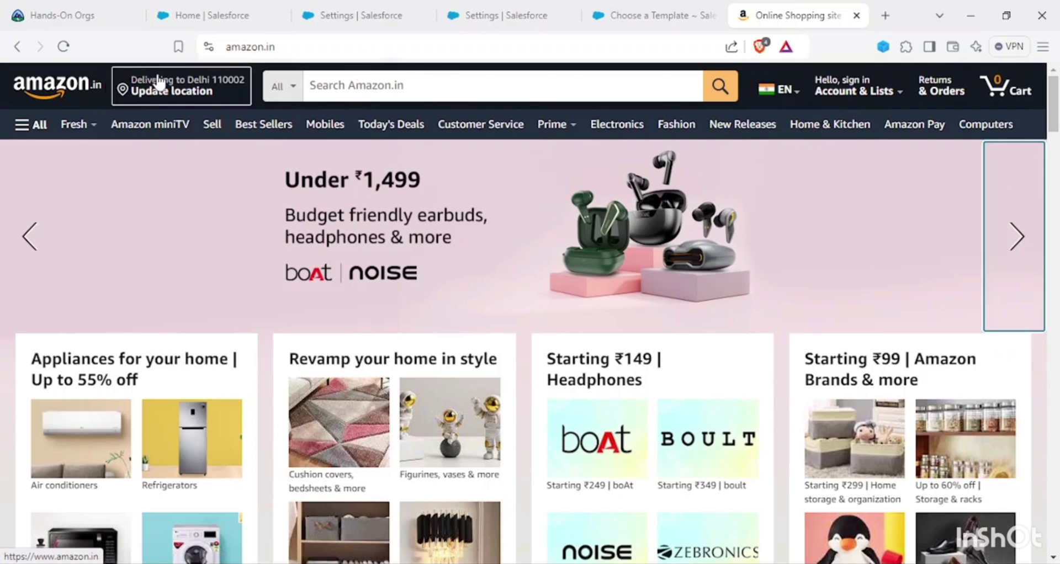
mouse_move(779, 87)
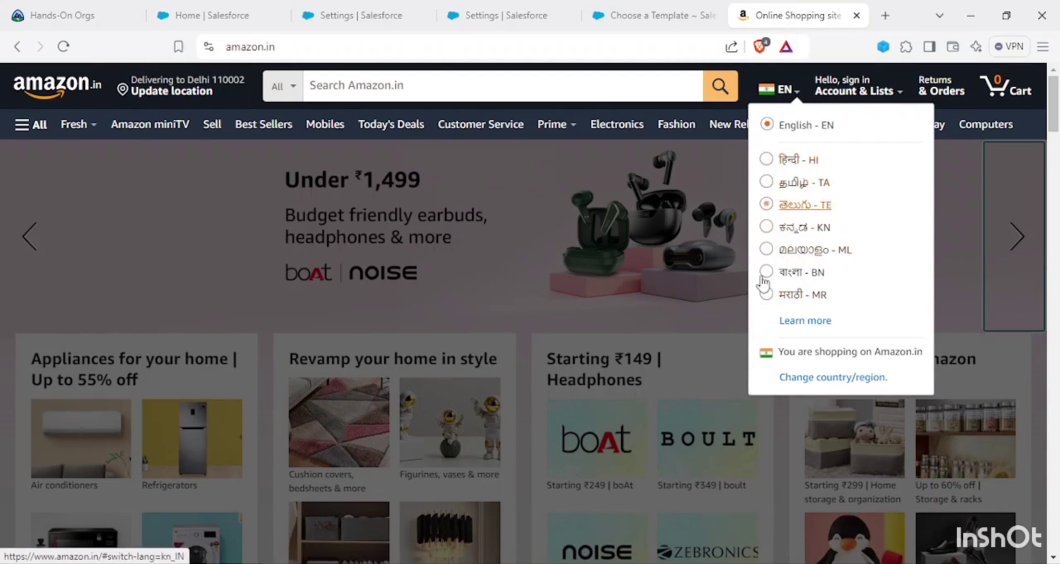
click(766, 160)
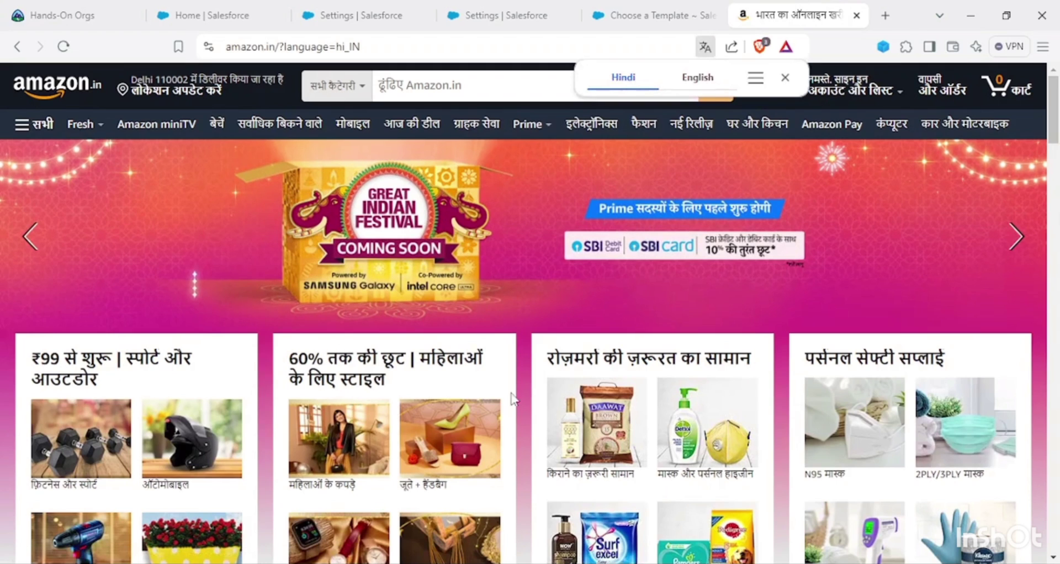
click(784, 78)
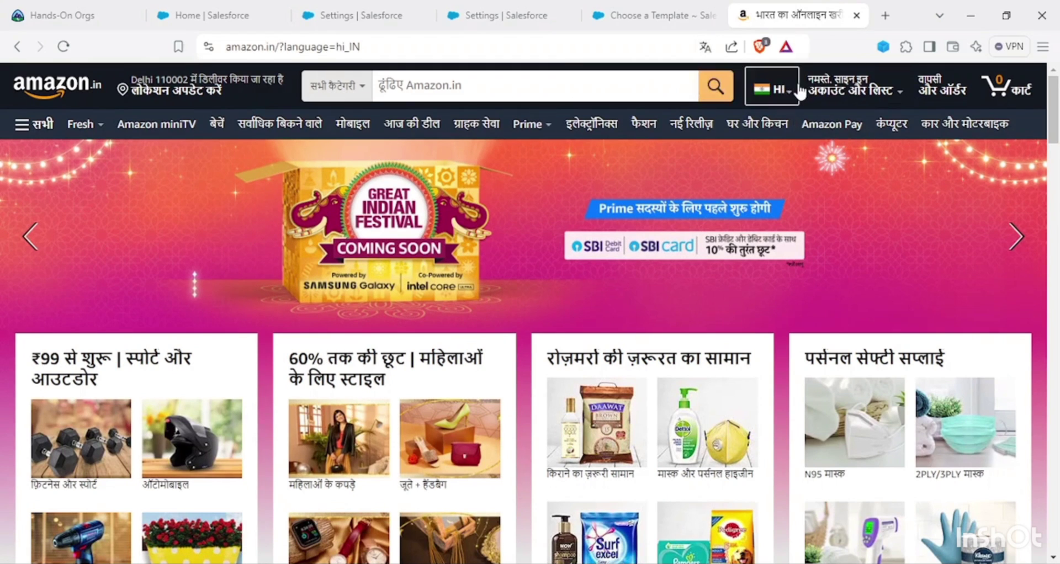
mouse_move(775, 89)
click(762, 128)
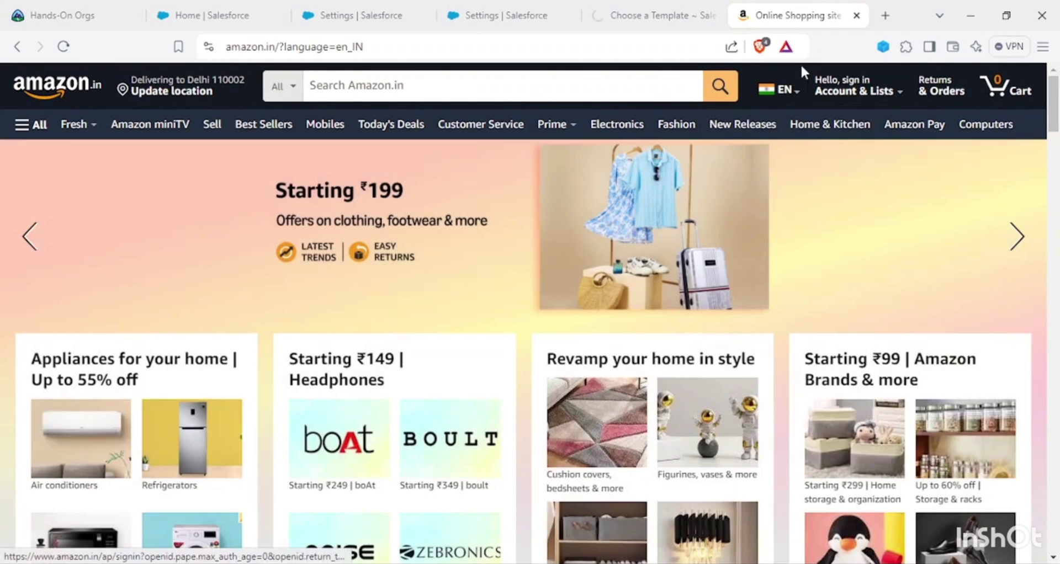
scroll(768, 340, down, 4)
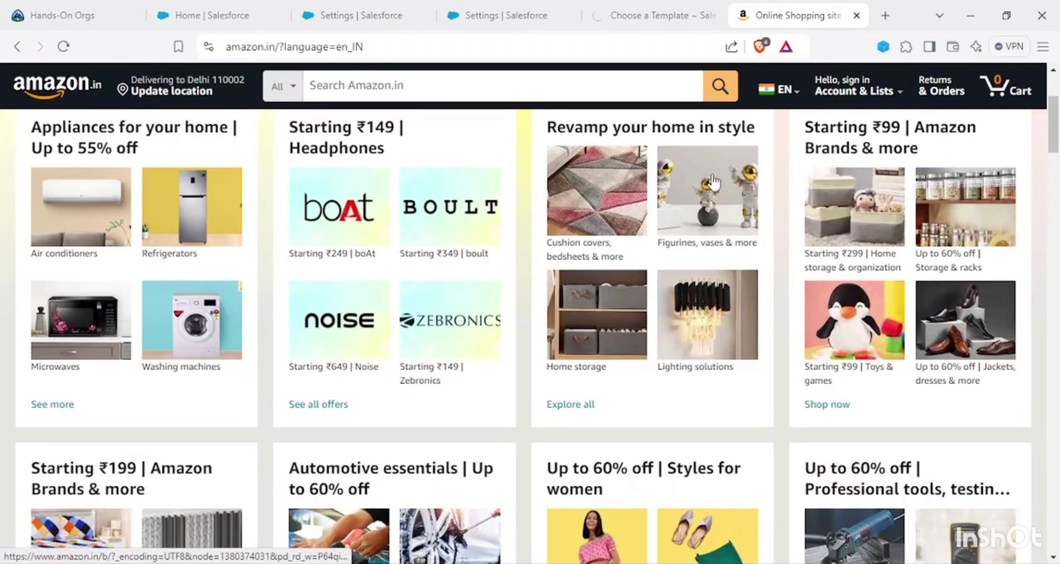
mouse_move(842, 92)
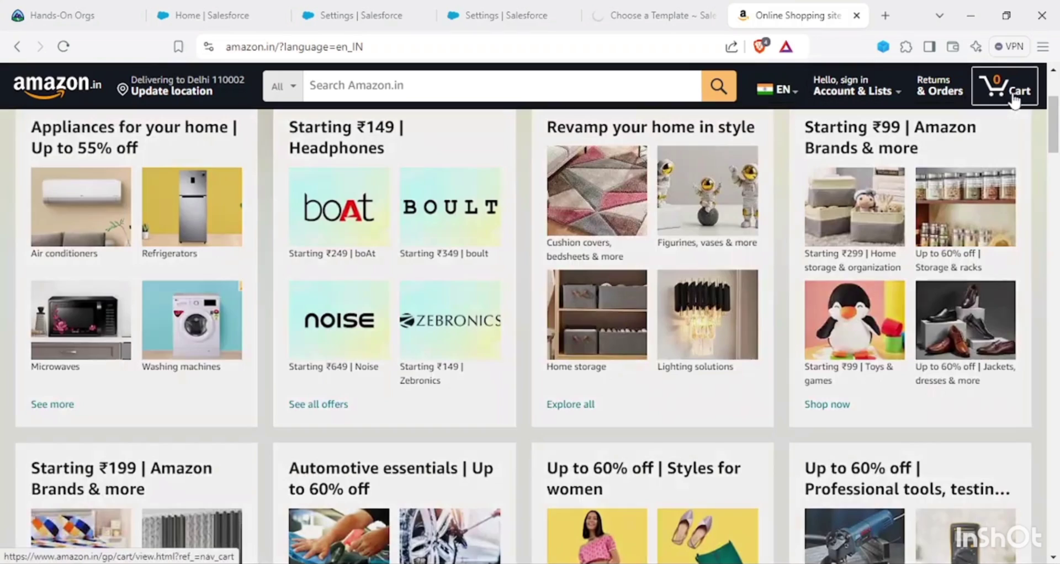
scroll(847, 208, up, 4)
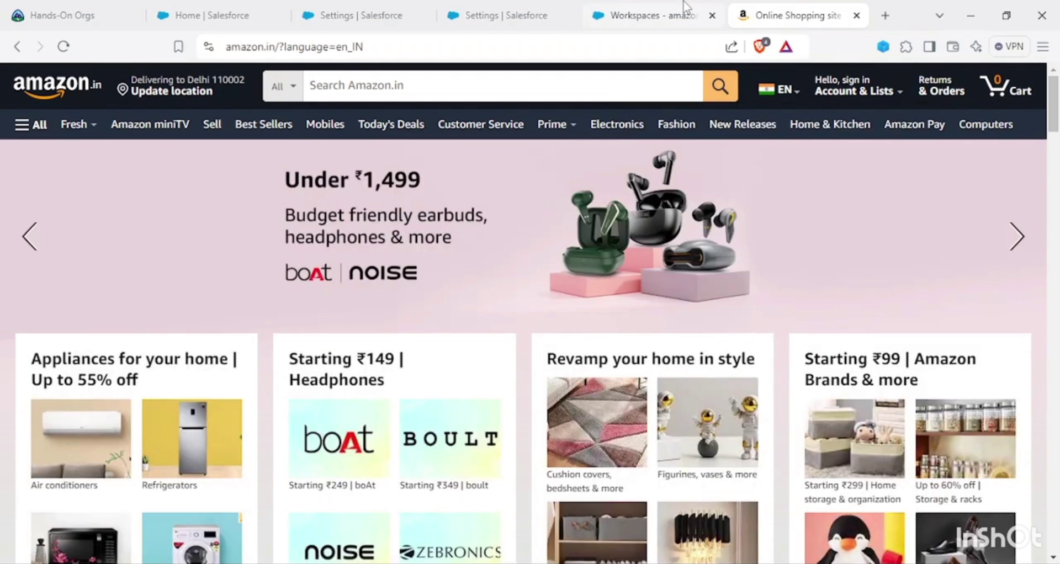
Return to the amazon site's workspace and open its Administration settings.
click(651, 15)
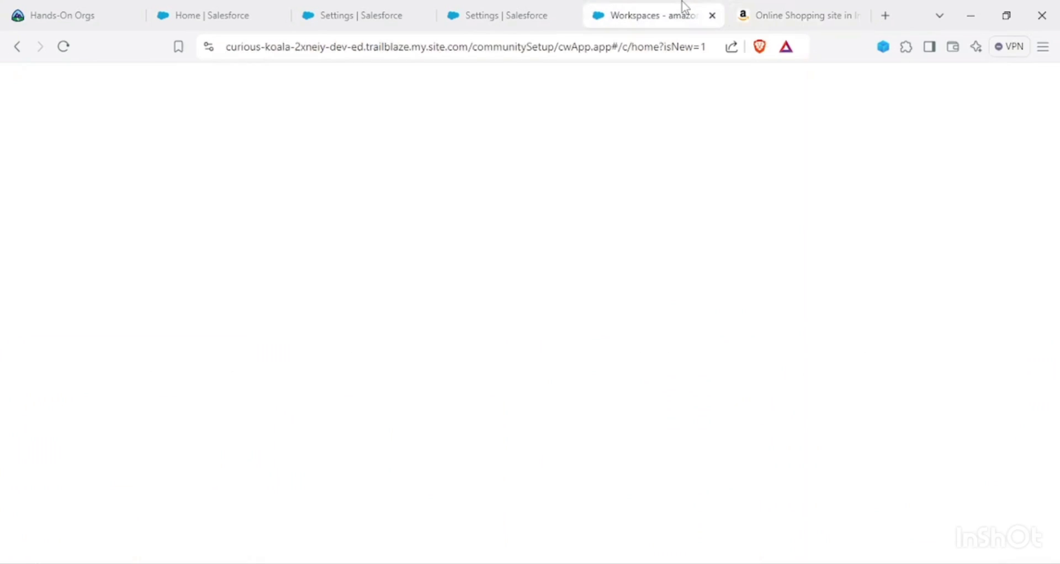
click(742, 17)
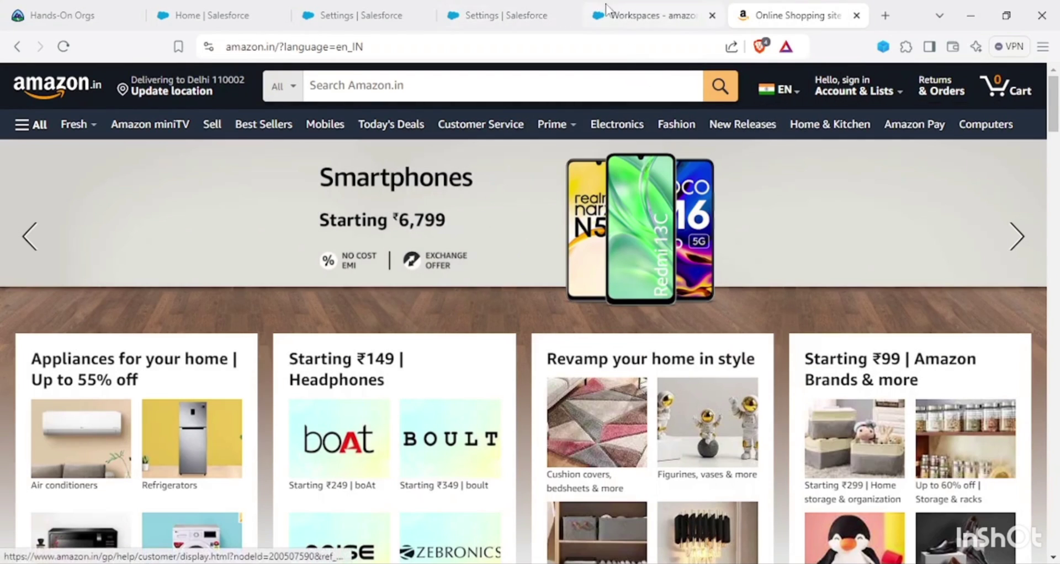
key(ctrl+shift+Tab)
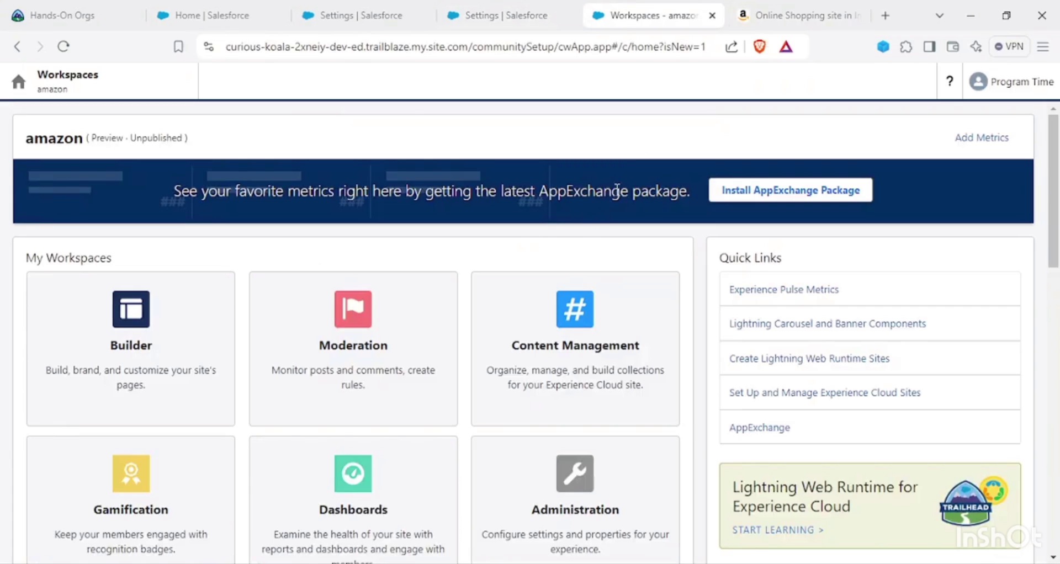
scroll(617, 190, down, 8)
click(560, 131)
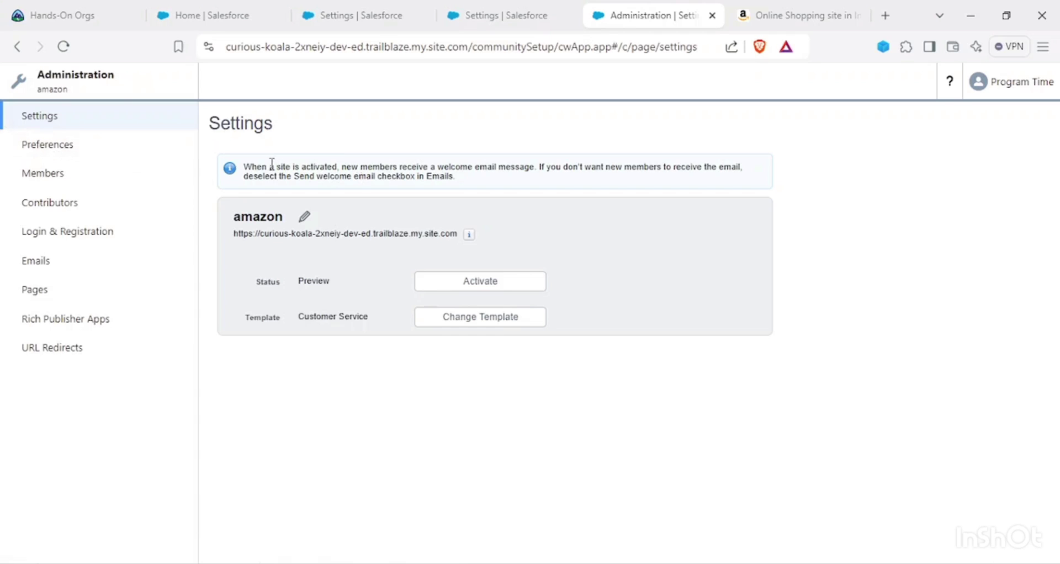
Look through the amazon site's Preferences options, then open the Members page.
drag(343, 166, 288, 182)
click(288, 182)
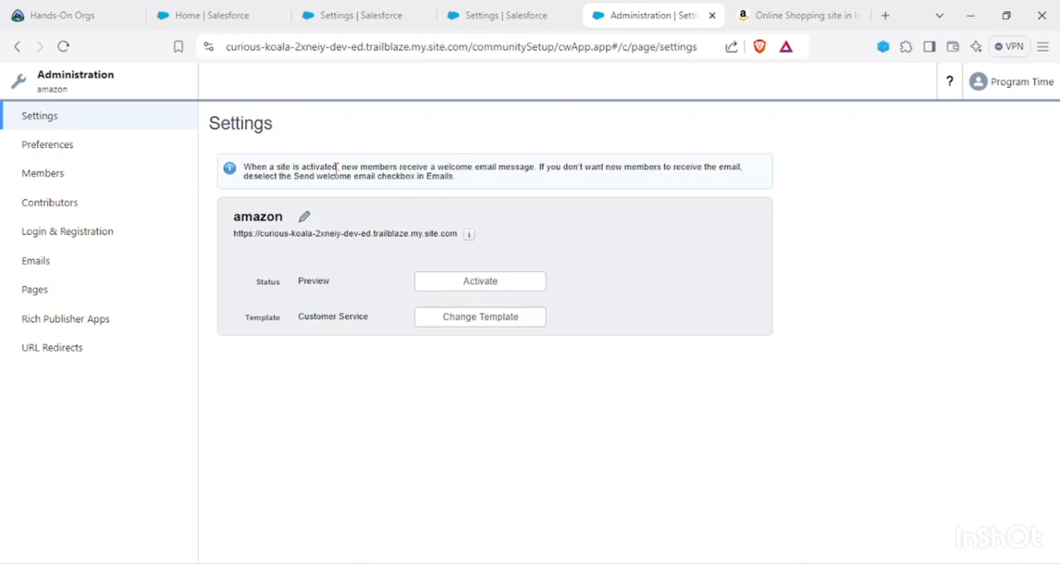
click(69, 149)
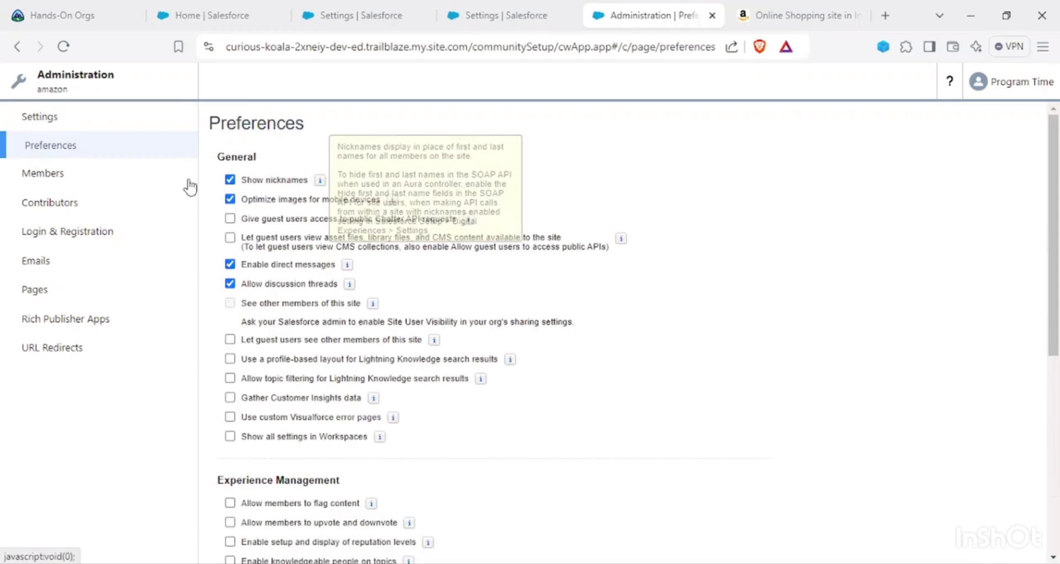
scroll(225, 305, down, 7)
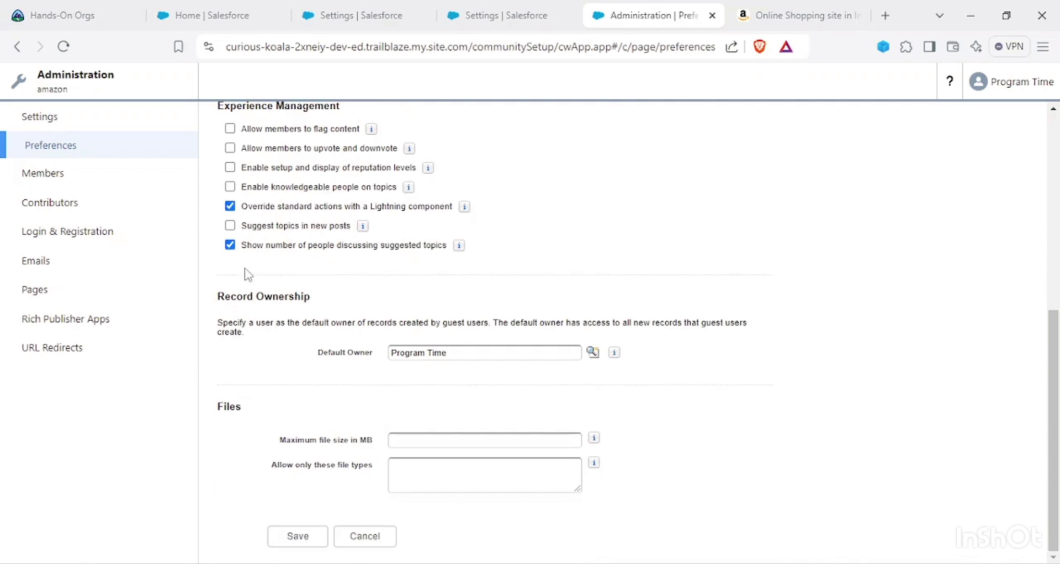
click(52, 177)
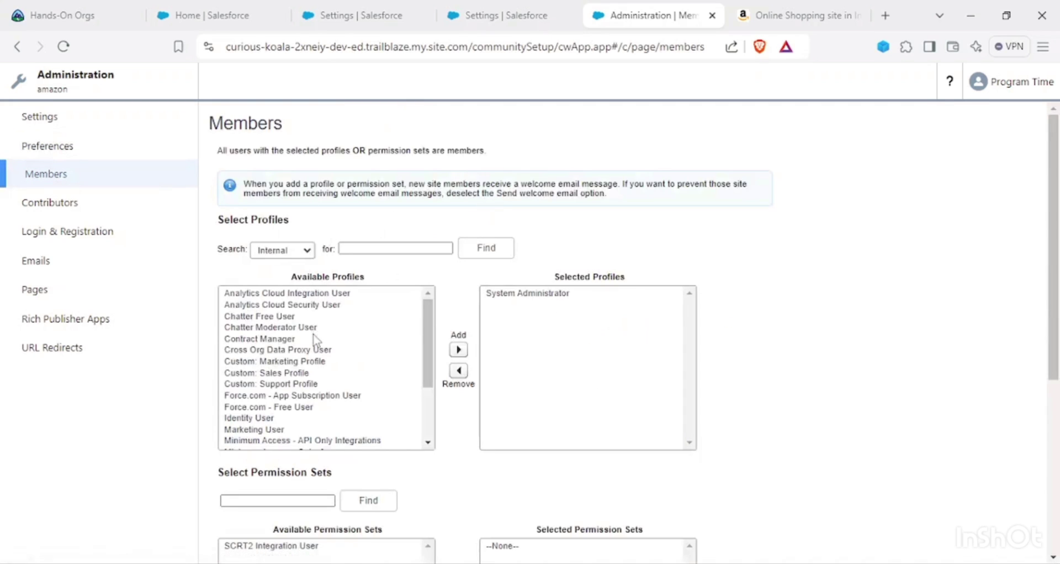
Filter profiles to Customer and add Customer Community User to the site's selected member profiles.
scroll(314, 339, down, 5)
scroll(315, 338, up, 4)
click(274, 251)
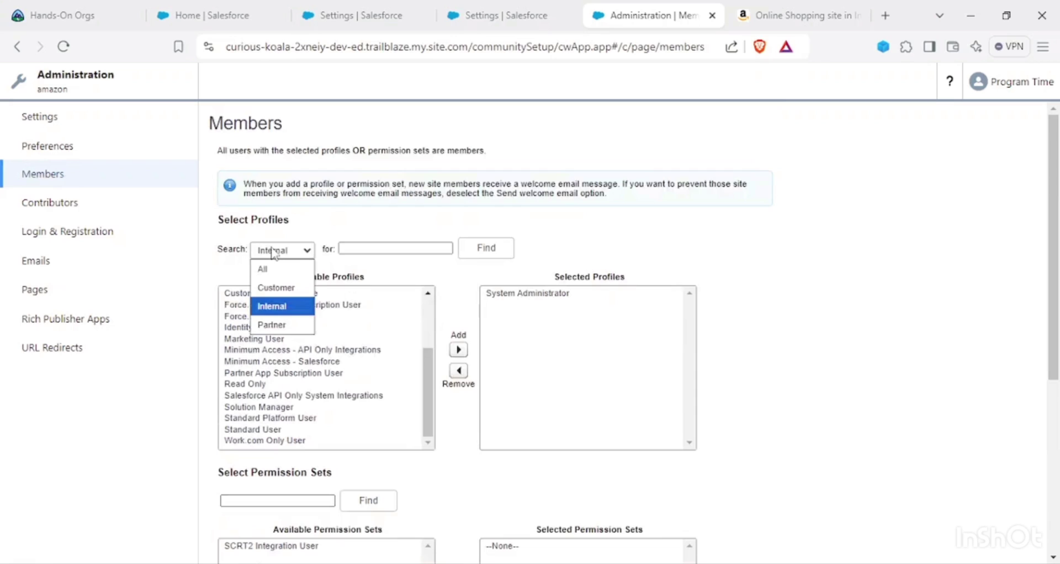
click(276, 289)
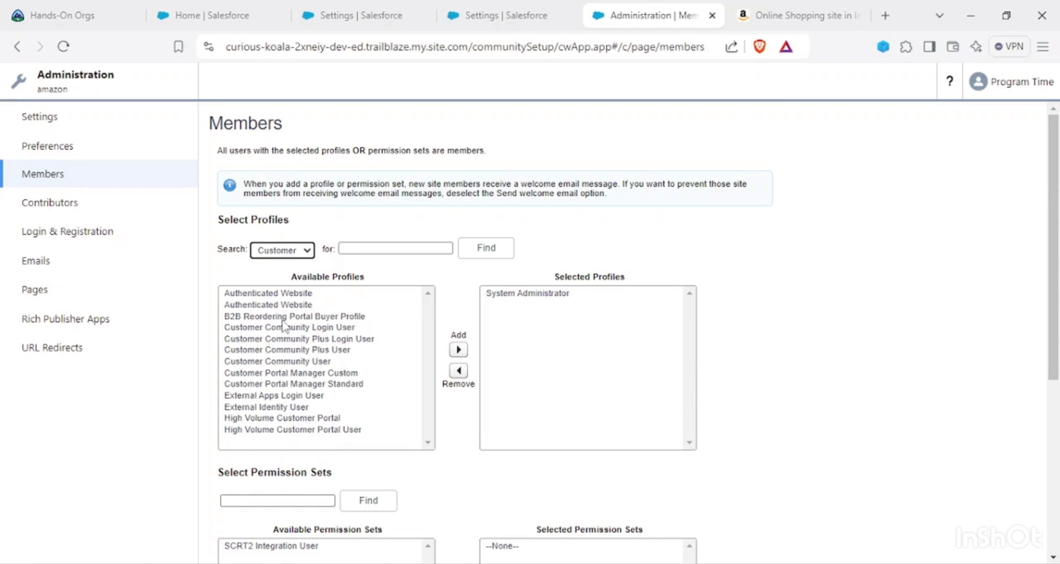
click(298, 362)
click(458, 349)
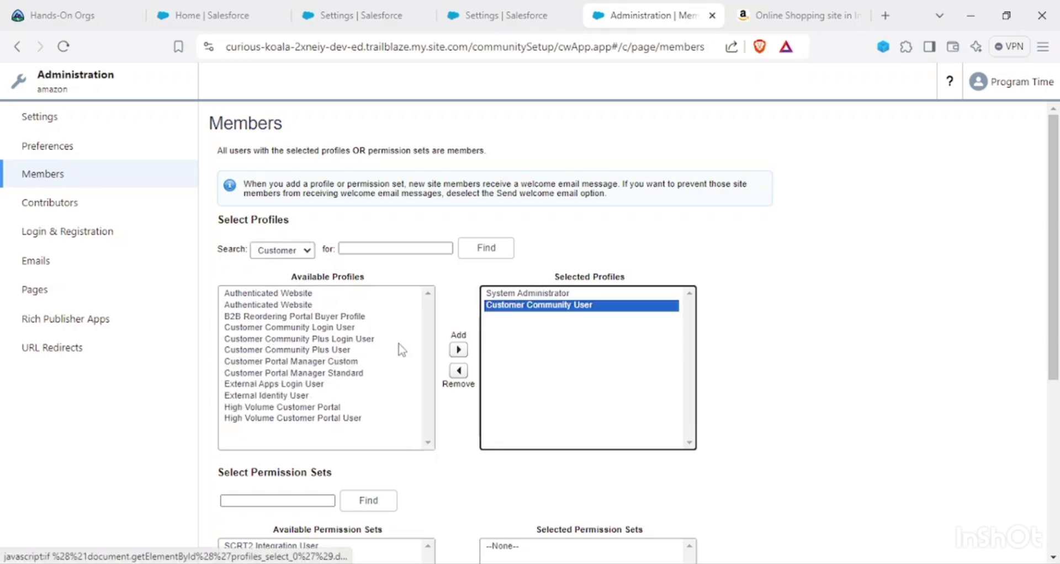
click(761, 315)
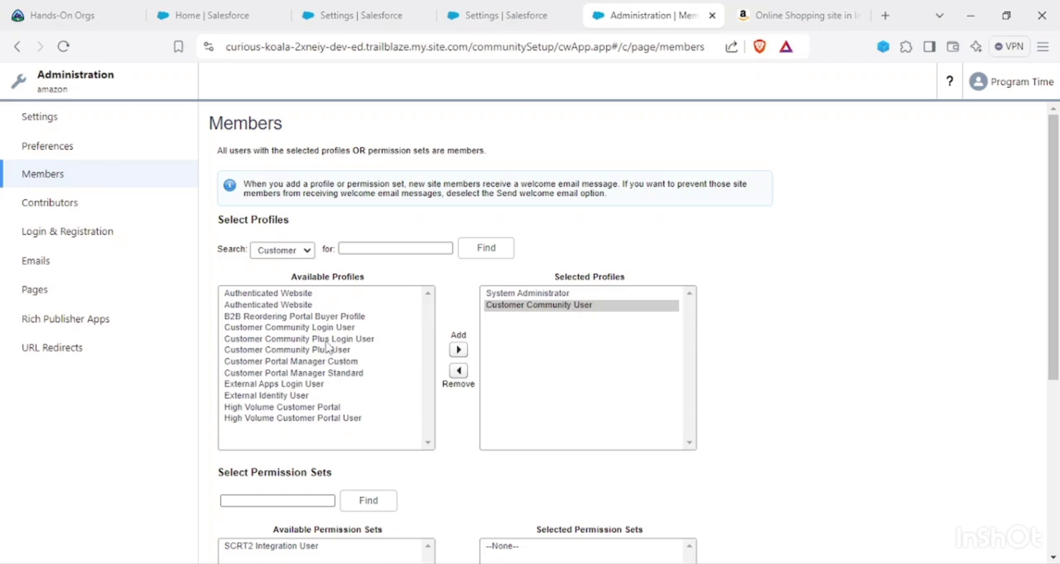
click(301, 351)
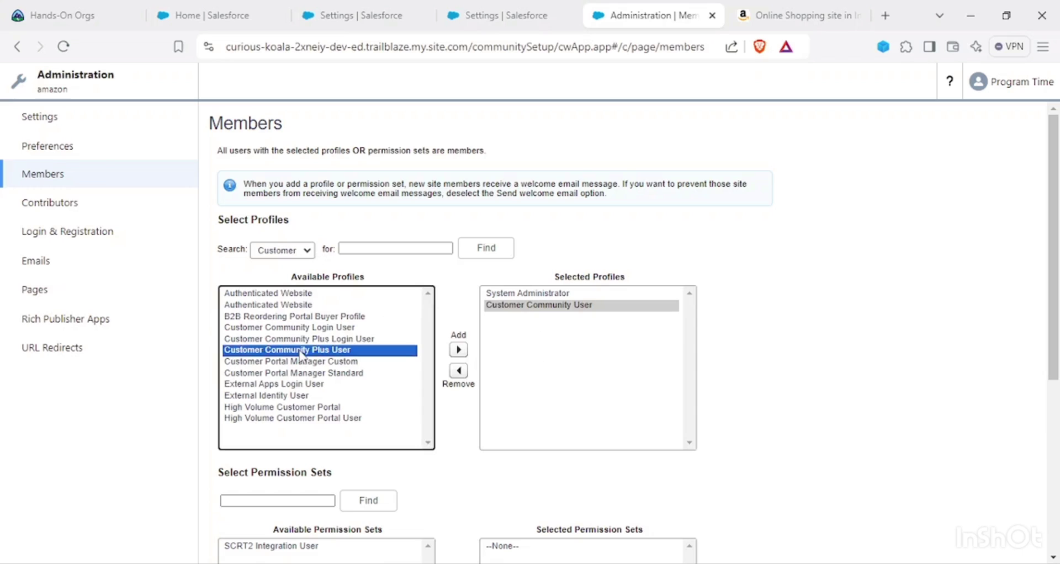
click(458, 350)
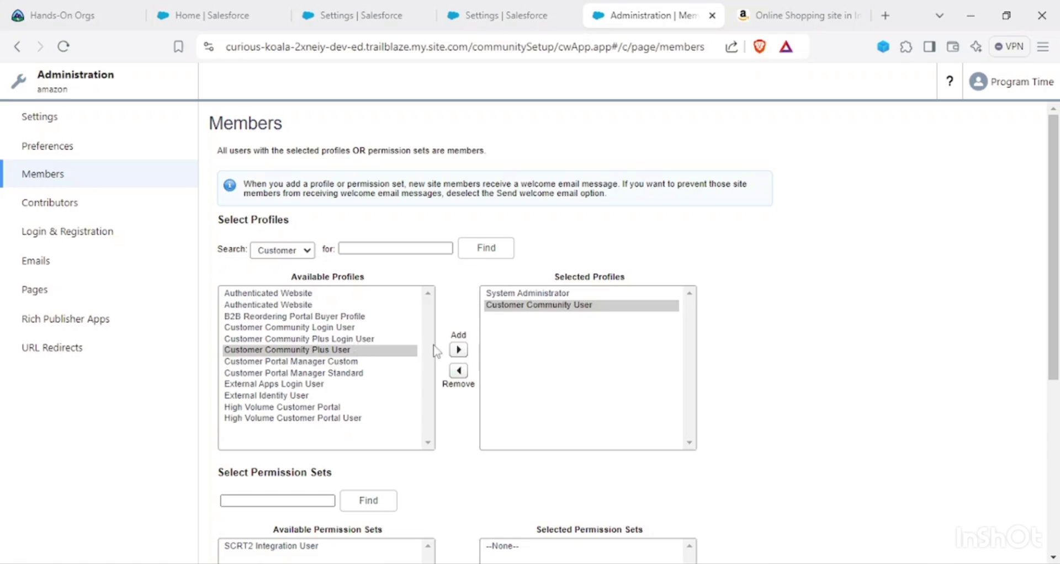
Save the membership changes and go to Login & Registration.
scroll(436, 351, down, 5)
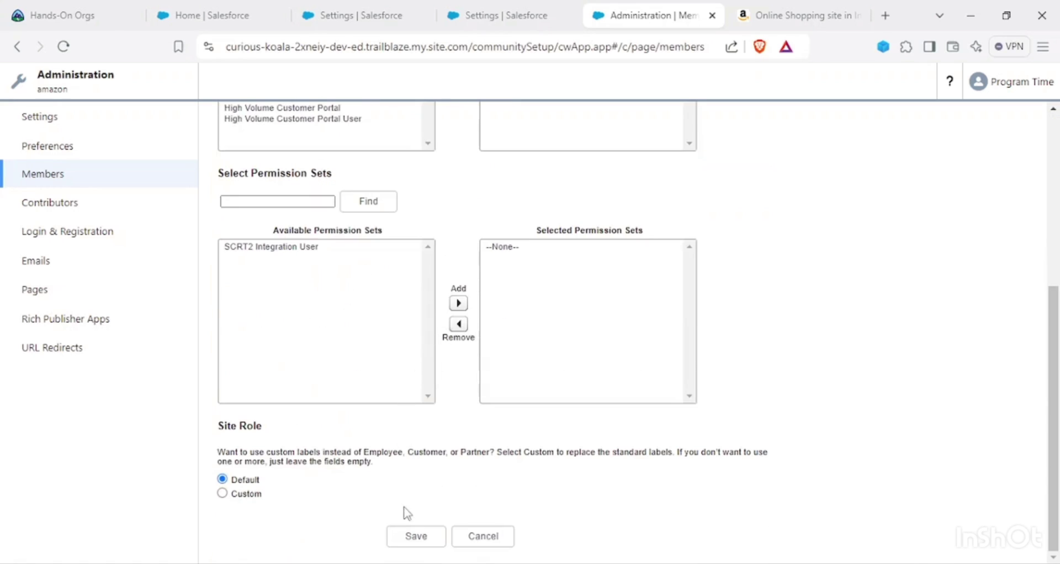
click(413, 538)
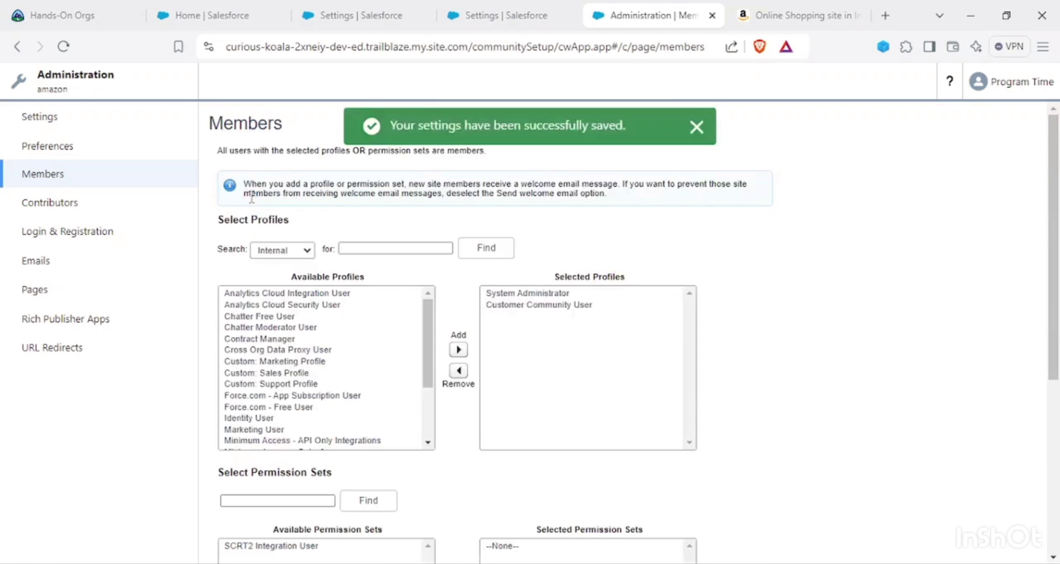
click(88, 241)
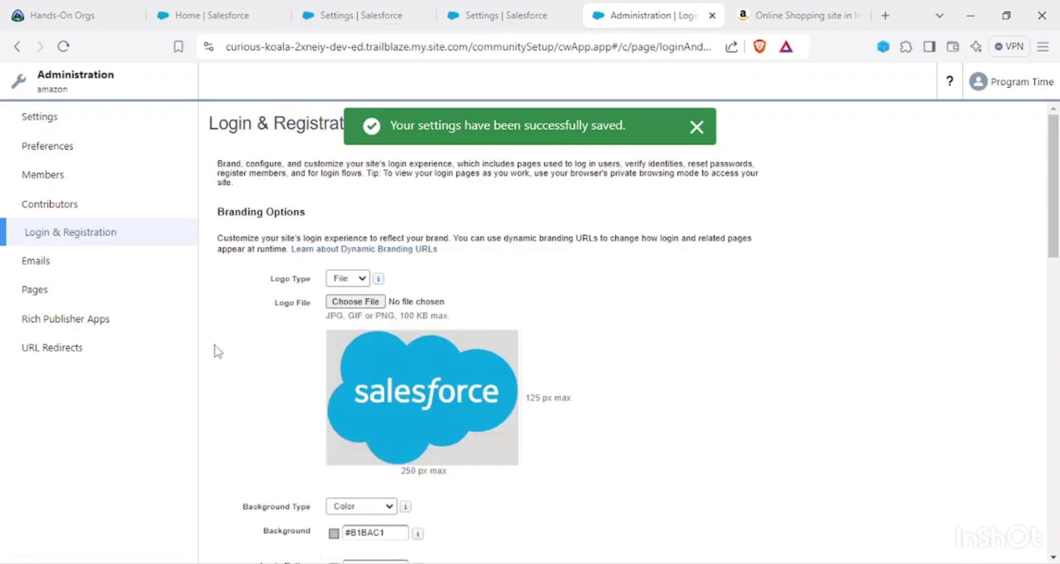
Scroll through the Login & Registration branding options.
scroll(339, 209, down, 15)
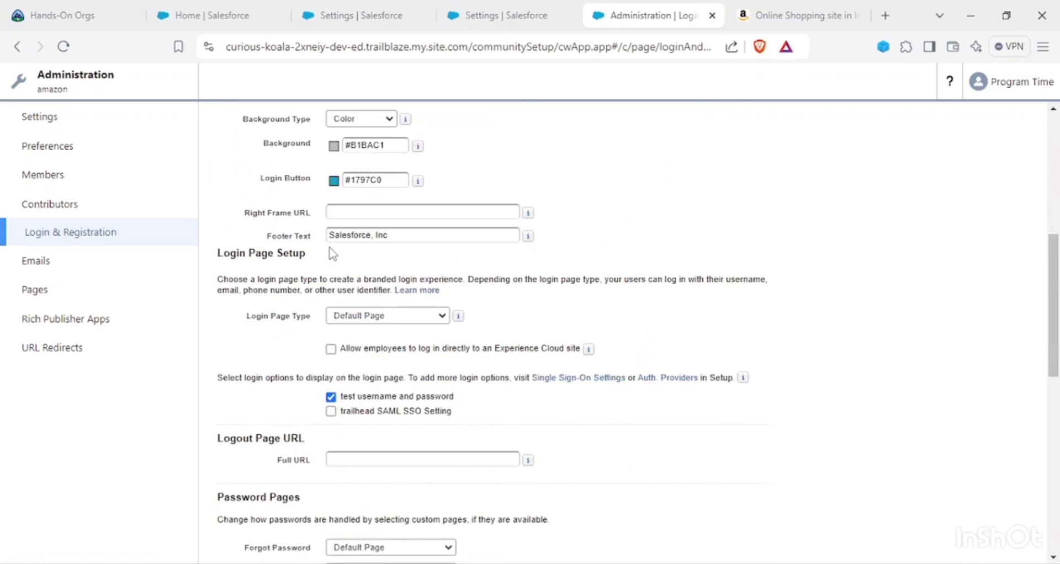
scroll(622, 174, up, 15)
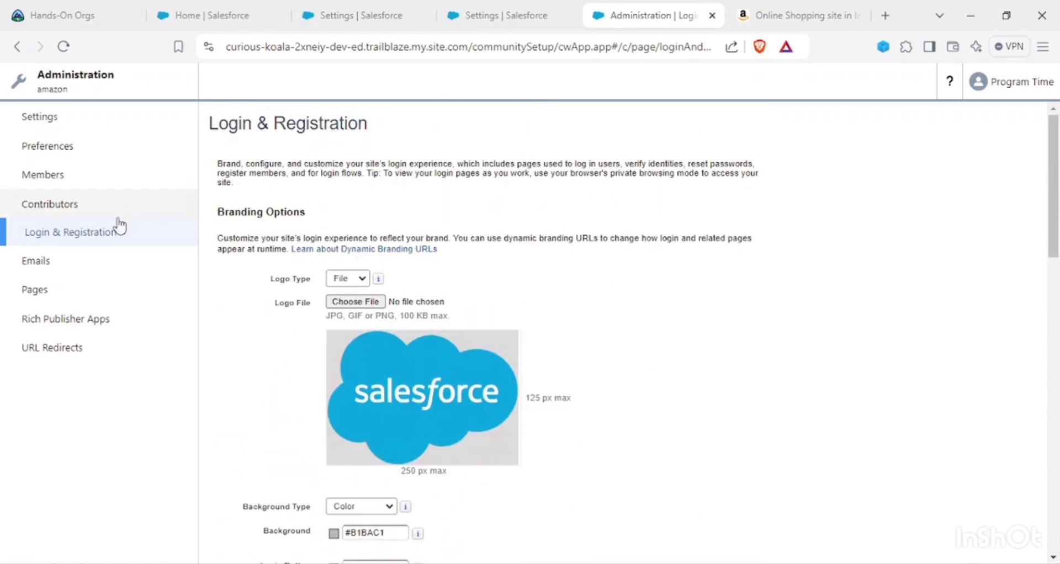
scroll(381, 210, down, 5)
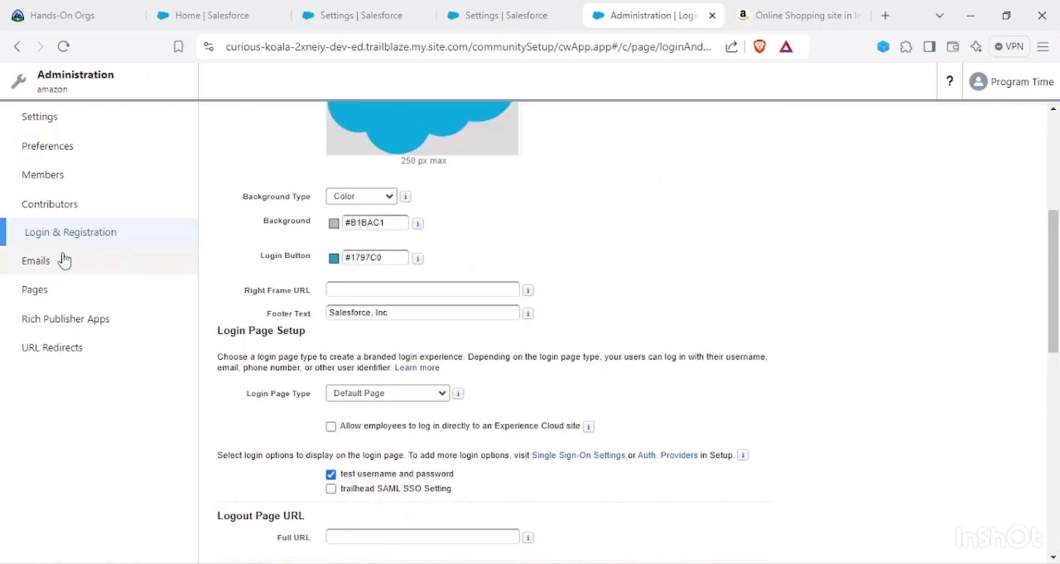
scroll(291, 260, up, 2)
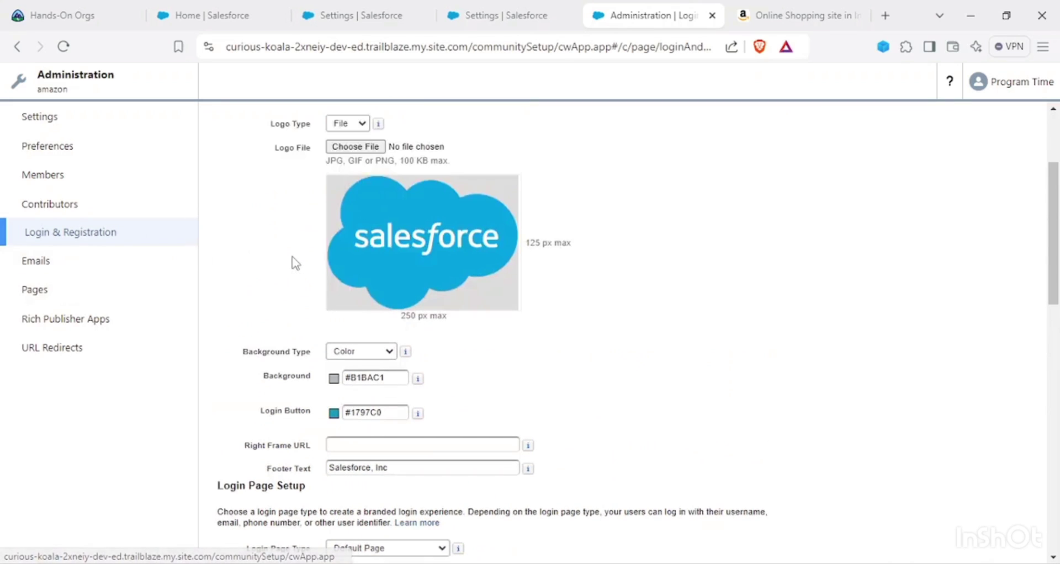
Review the Emails settings, including the welcome-member option and the Forgot Password template.
click(111, 261)
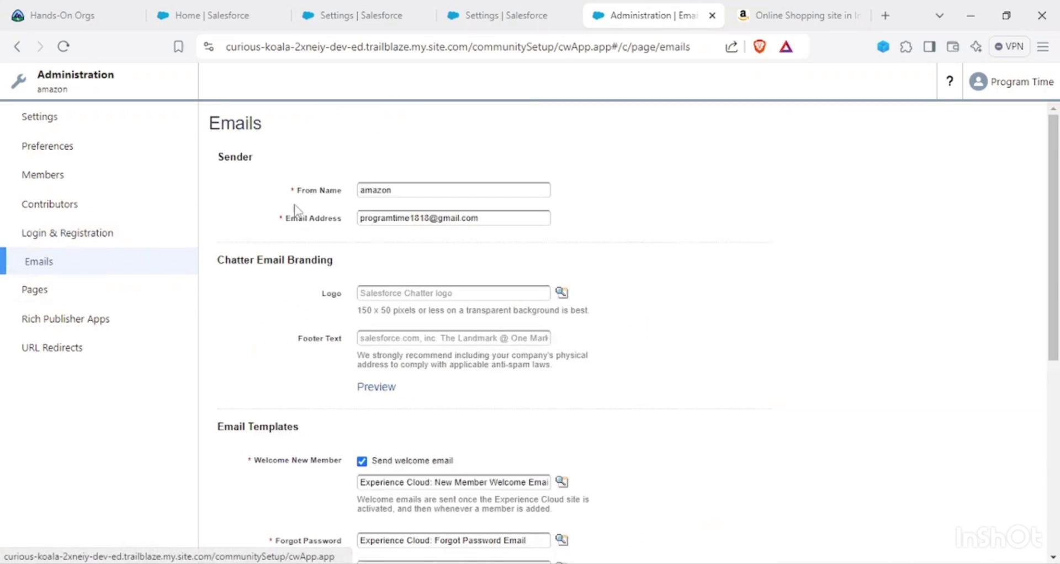
scroll(315, 287, down, 5)
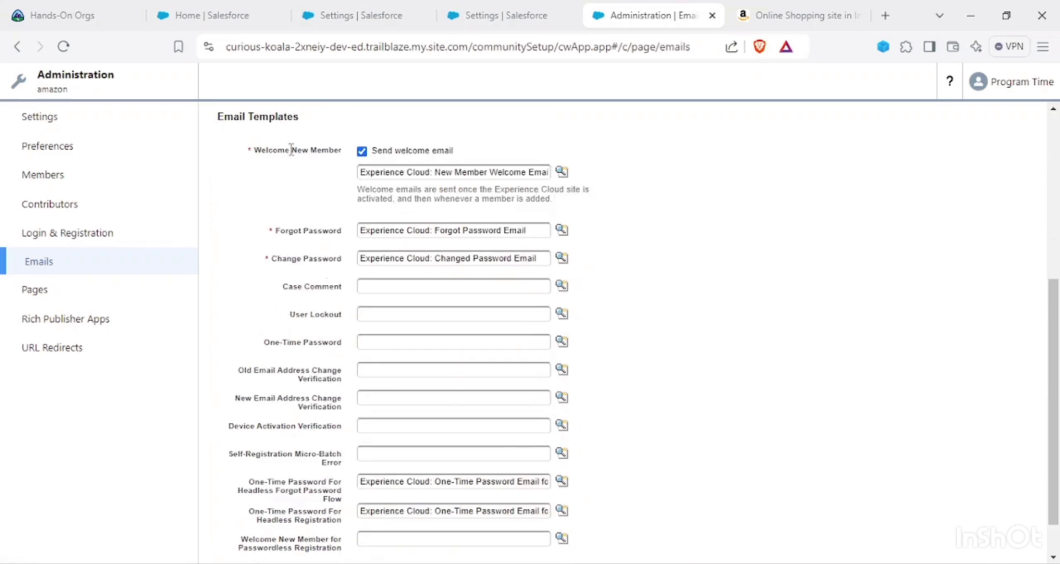
drag(269, 150, 411, 161)
click(324, 149)
drag(367, 232, 489, 232)
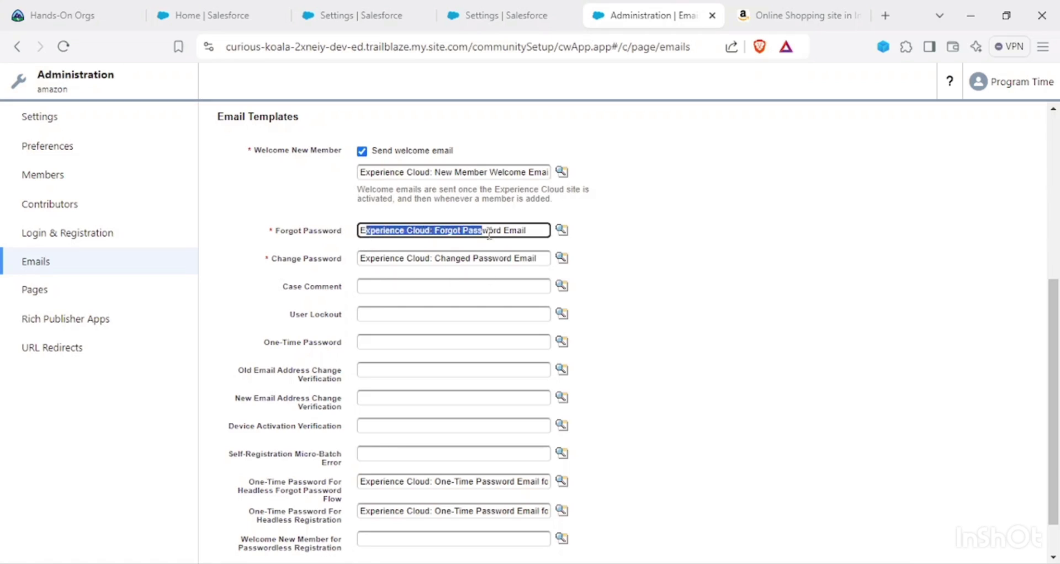
drag(381, 259, 493, 259)
click(579, 273)
scroll(560, 284, down, 1)
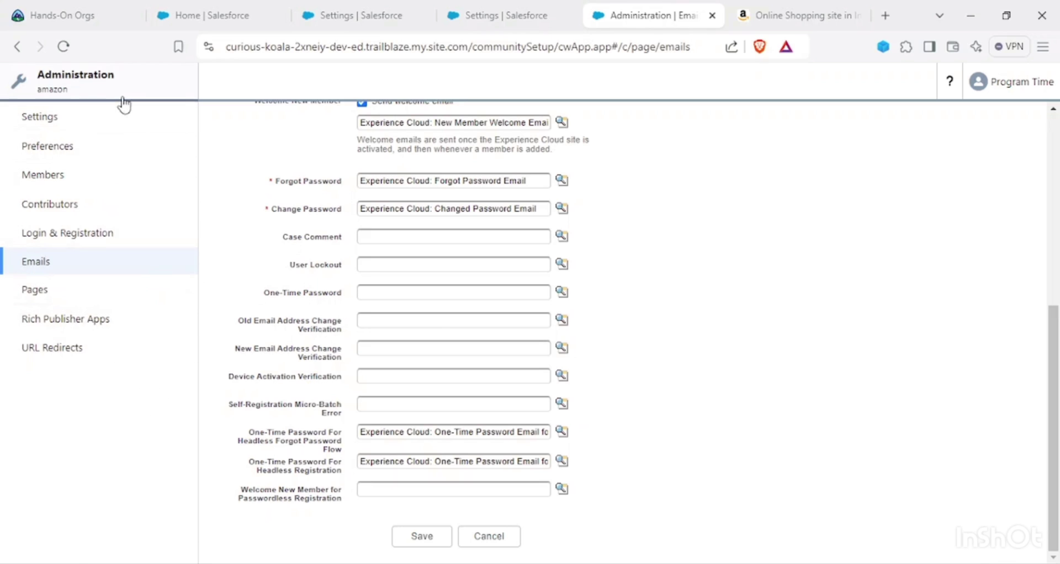
click(64, 86)
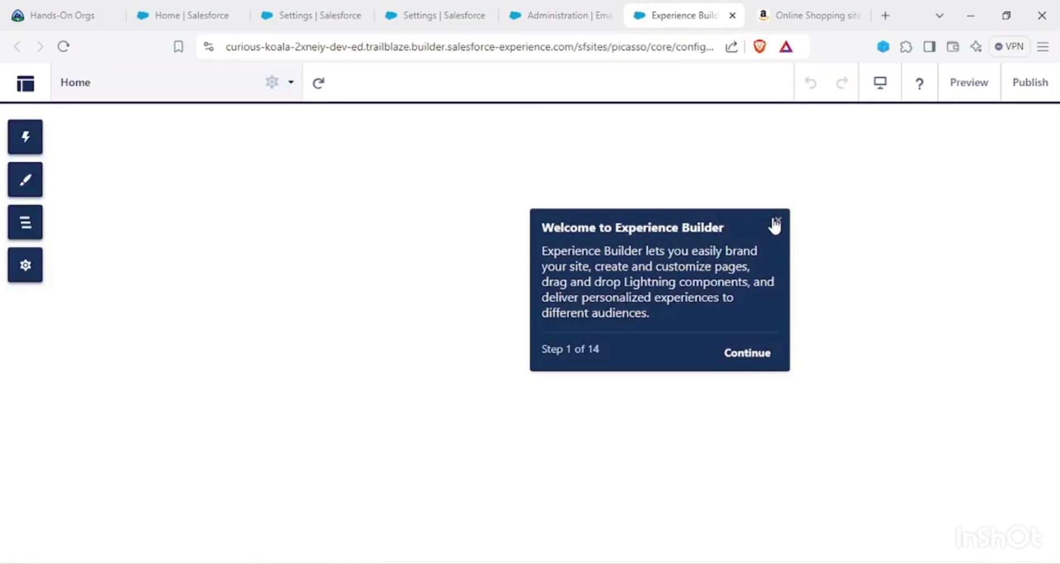
Dismiss the welcome tour and preview the amazon site's Home page as visitors see it.
click(776, 222)
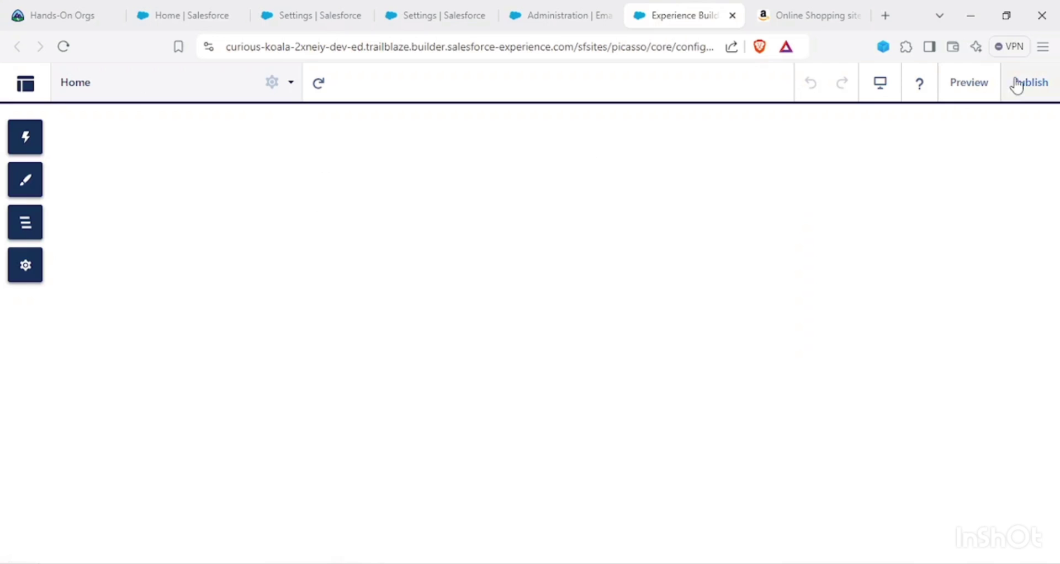
click(972, 80)
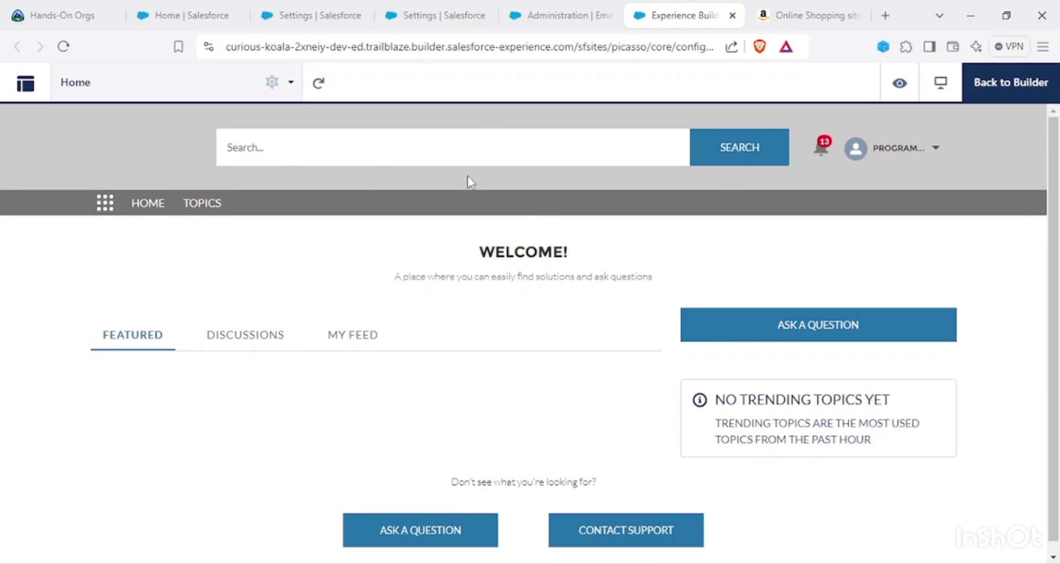
click(807, 15)
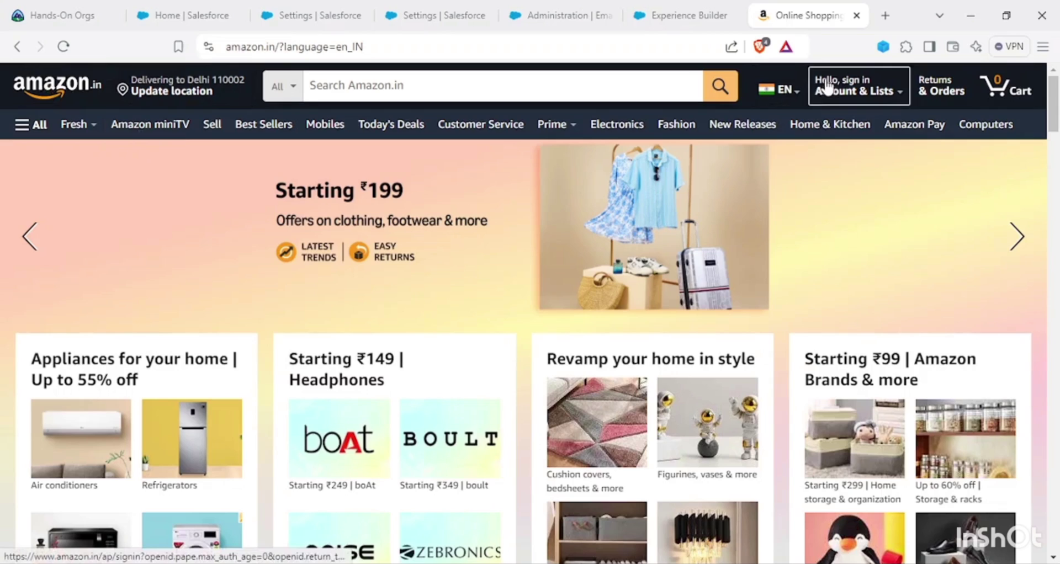
click(665, 16)
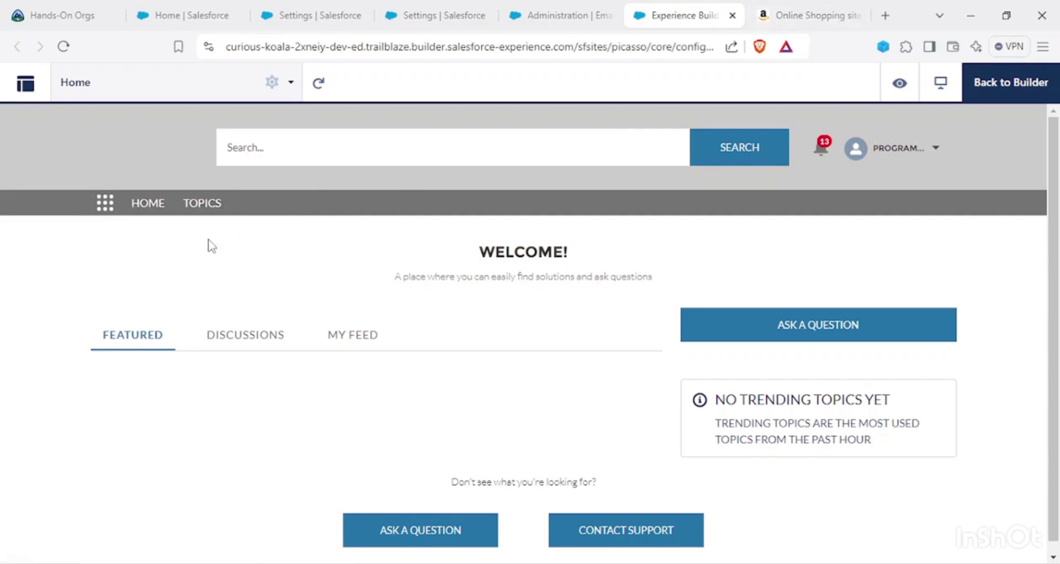
After a look at Amazon's category list, return to editing the Home page with Components open.
click(777, 11)
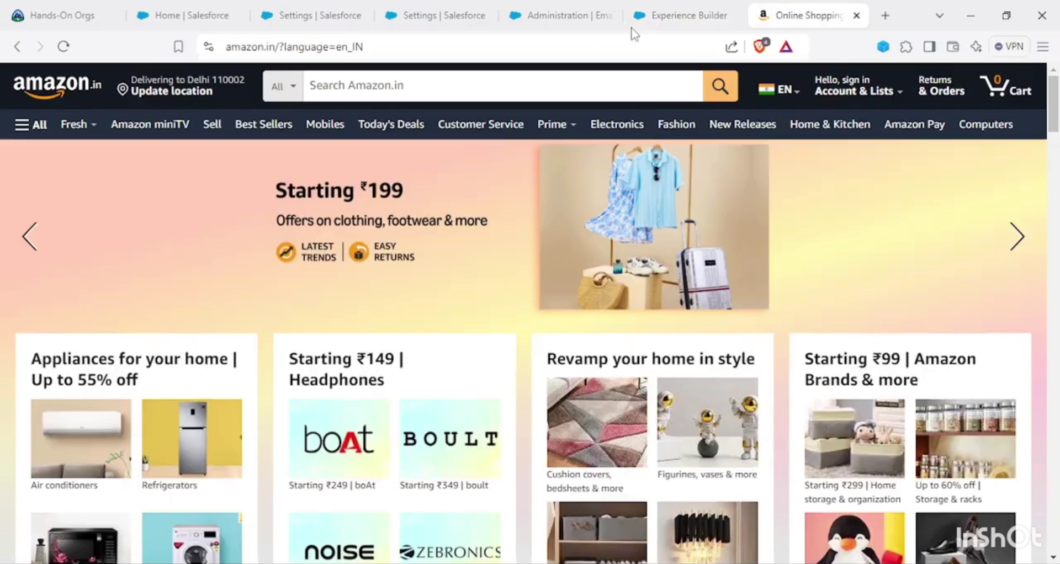
click(21, 125)
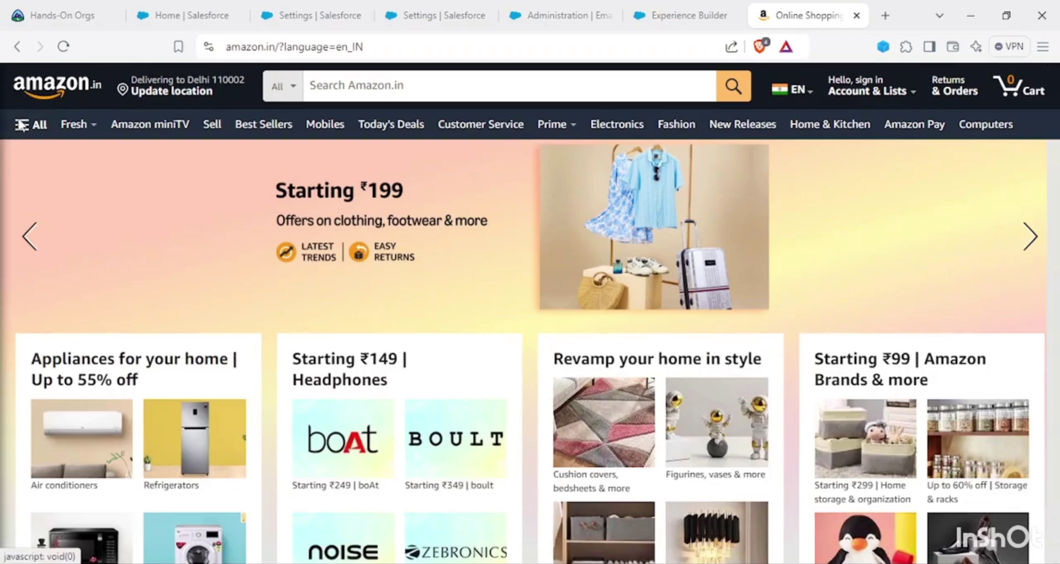
click(300, 86)
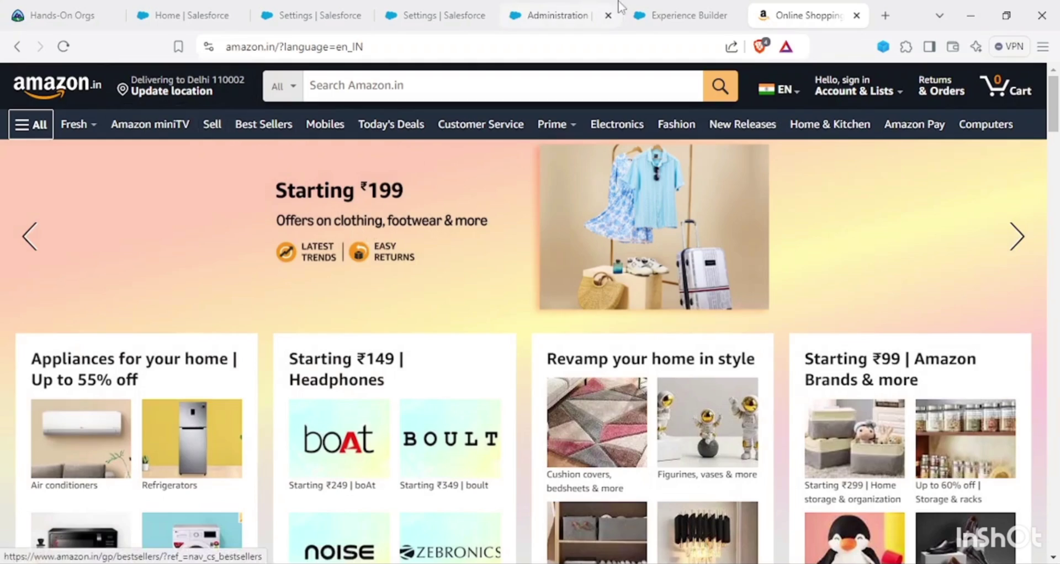
click(634, 13)
click(1006, 82)
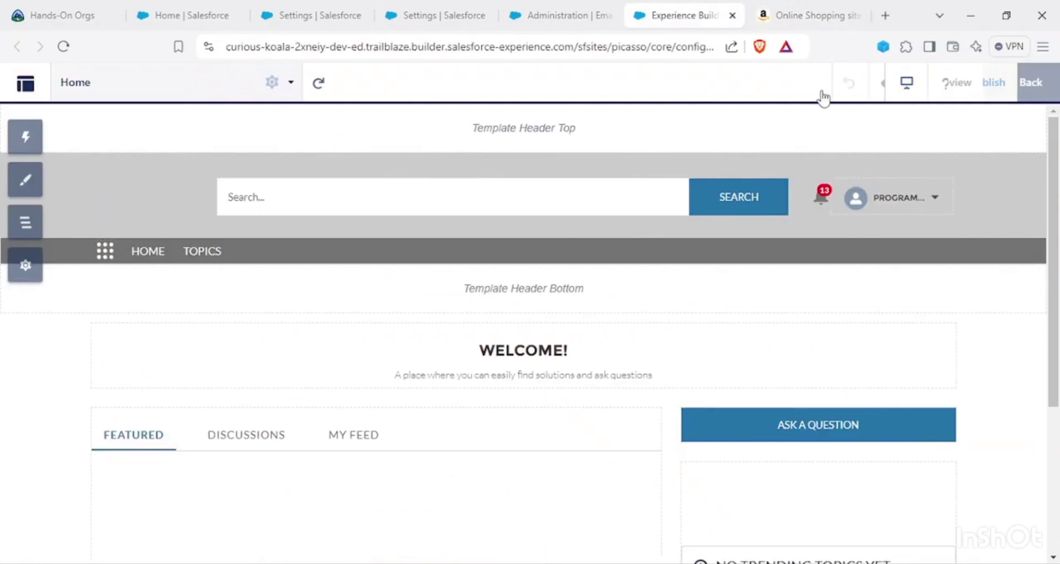
click(25, 141)
Search components for 'html e' and place an HTML Editor above the WELCOME! section.
click(178, 171)
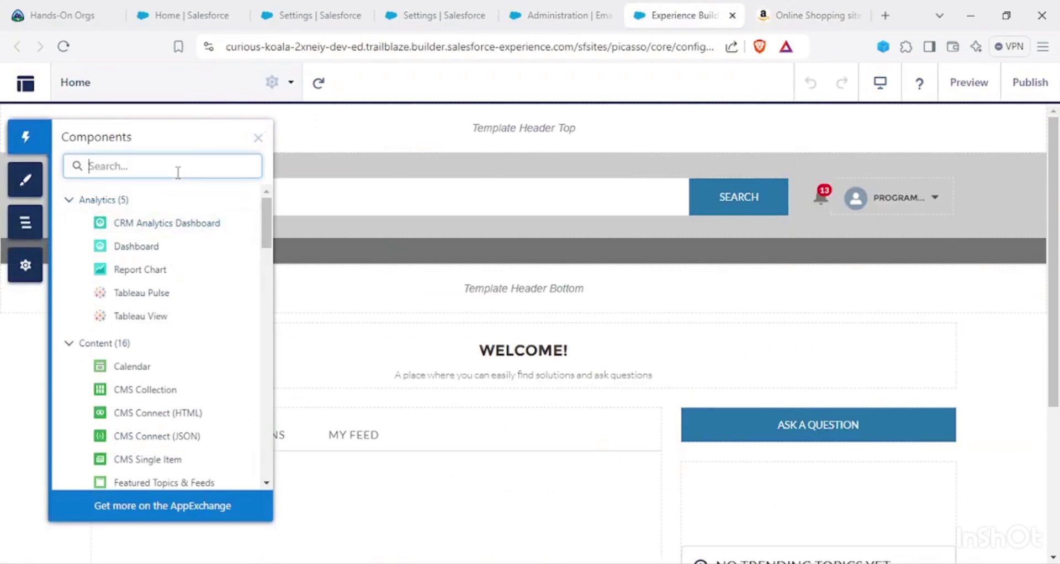
text(html e)
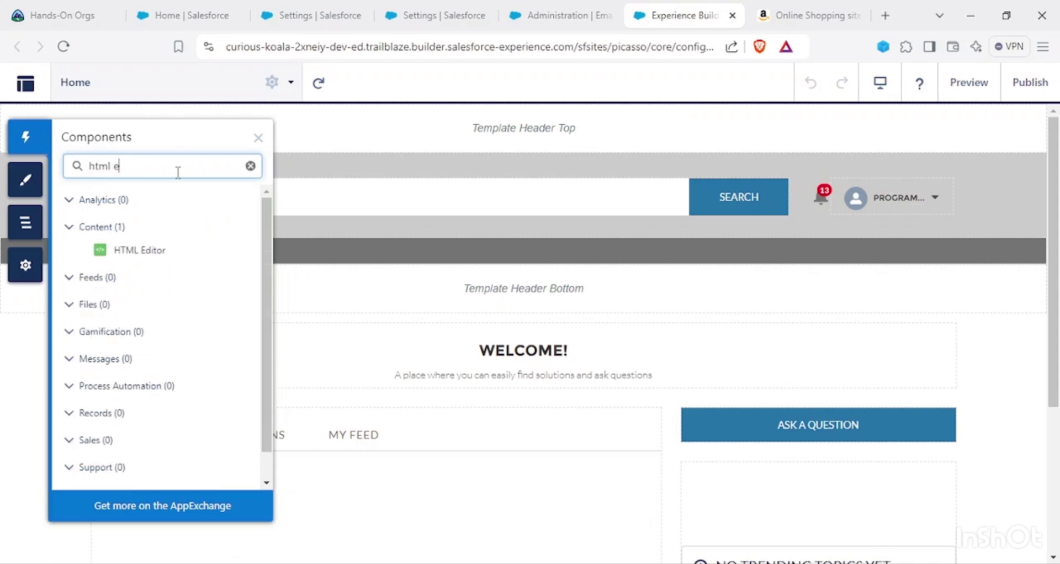
drag(103, 250, 479, 350)
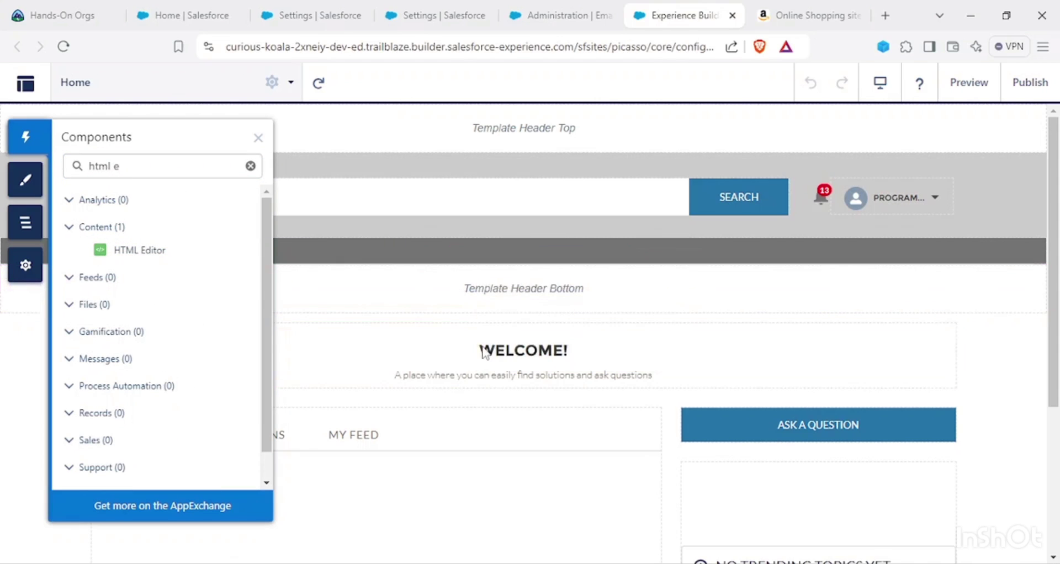
click(258, 138)
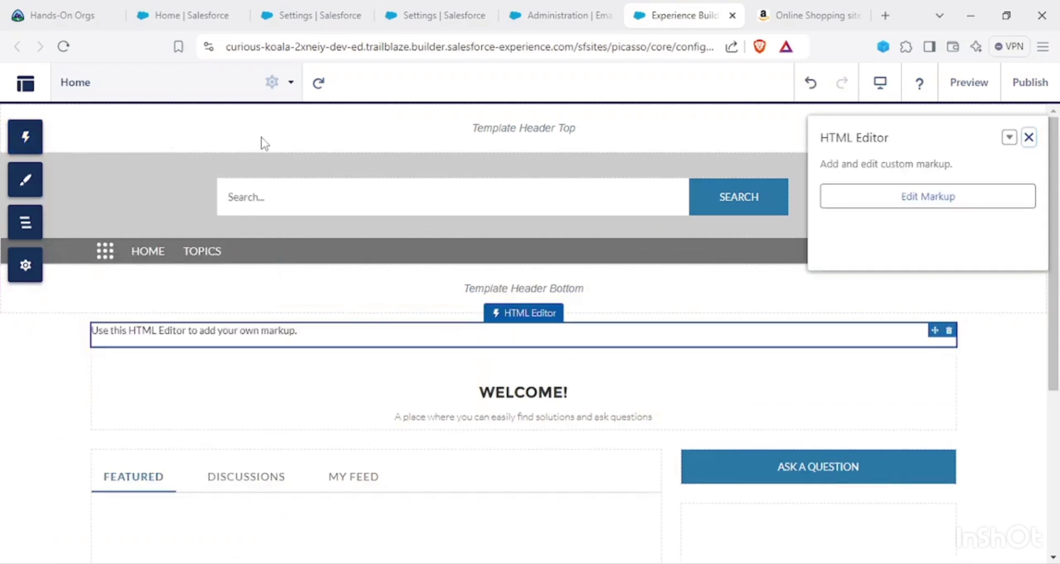
Replace the HTML Editor markup with 'Welcome to Amazon site.' styled red at 50px, and save.
click(820, 194)
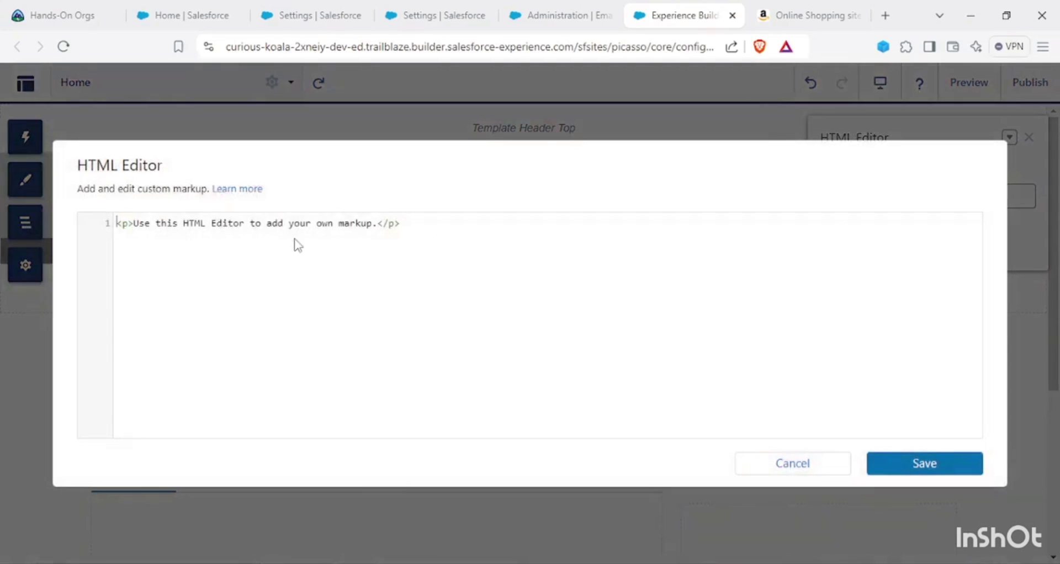
mouse_move(352, 223)
mouse_down()
mouse_move(140, 229)
mouse_move(368, 227)
mouse_up()
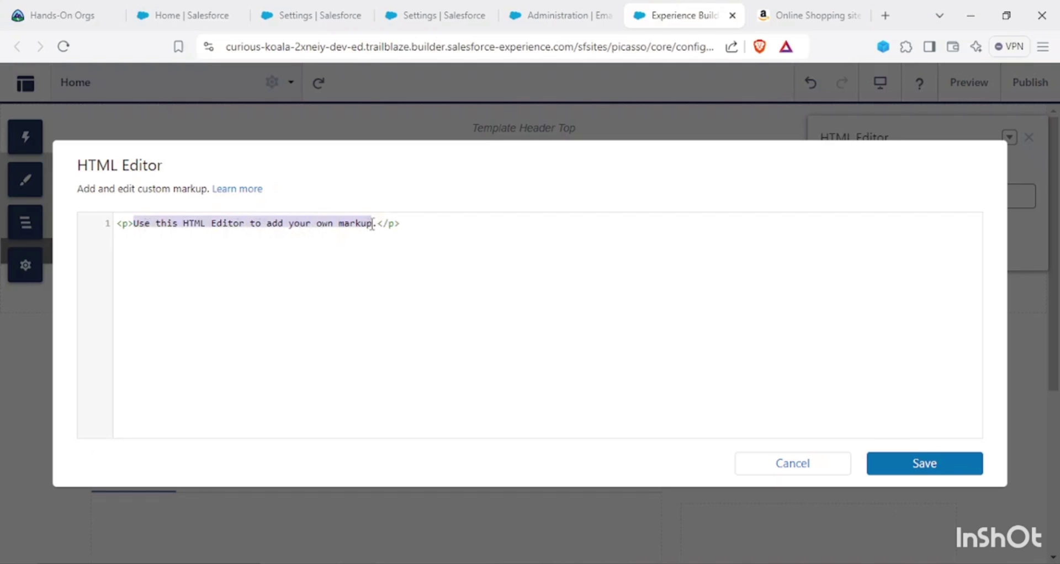
text(Welcome to )
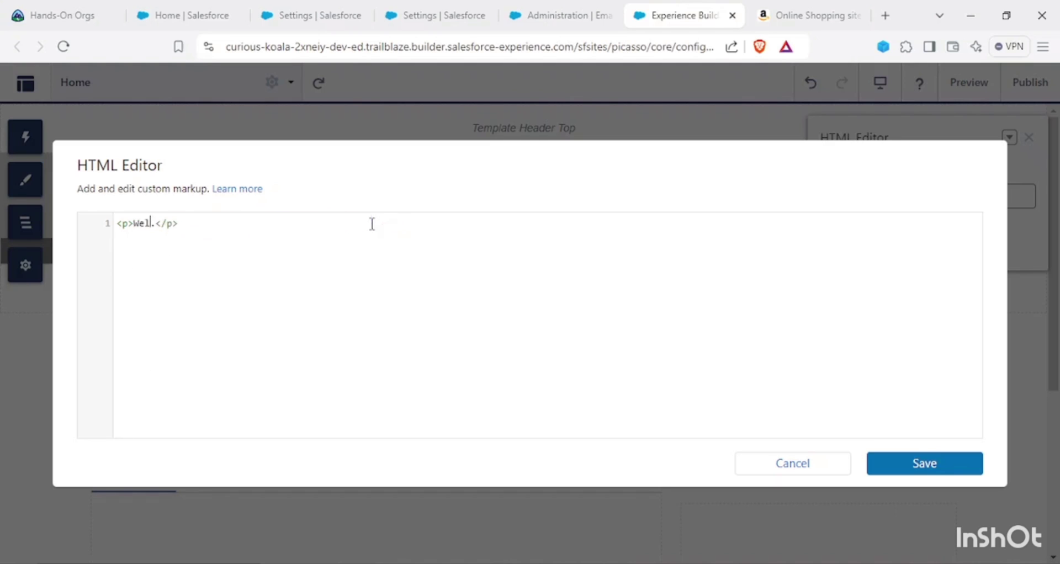
text(Amazon site)
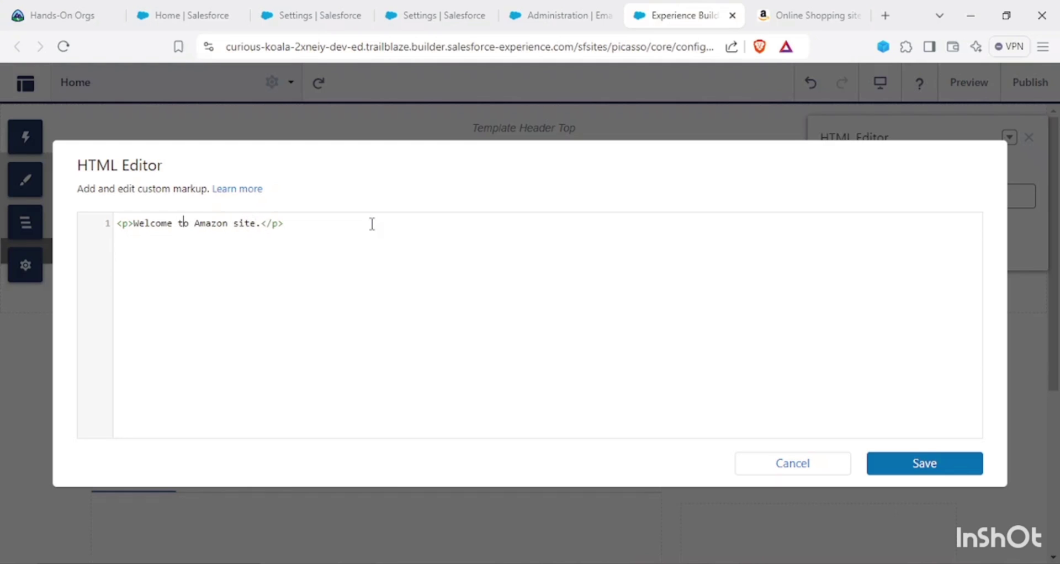
text( style=")
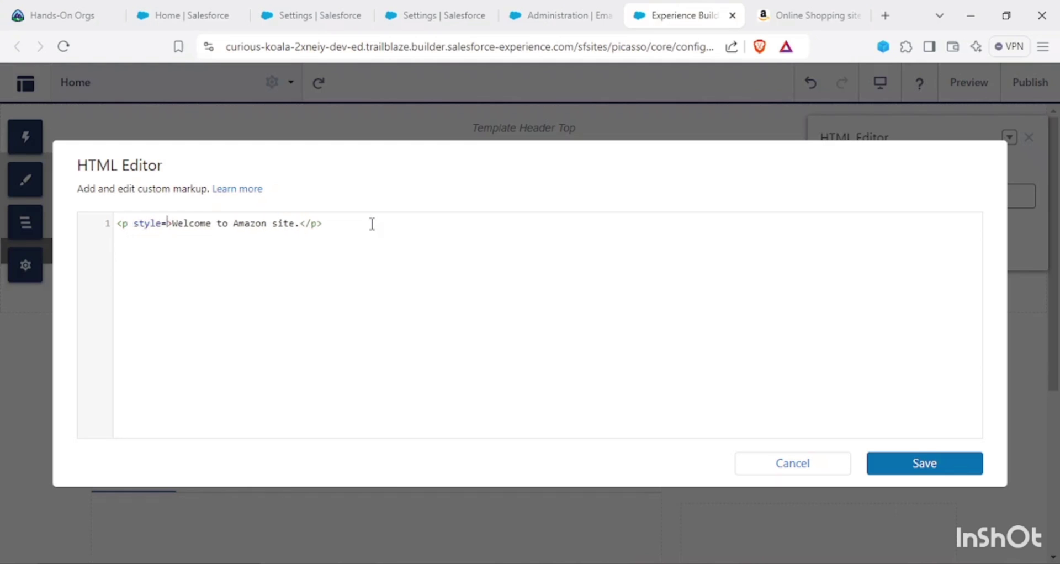
text(color:red;)
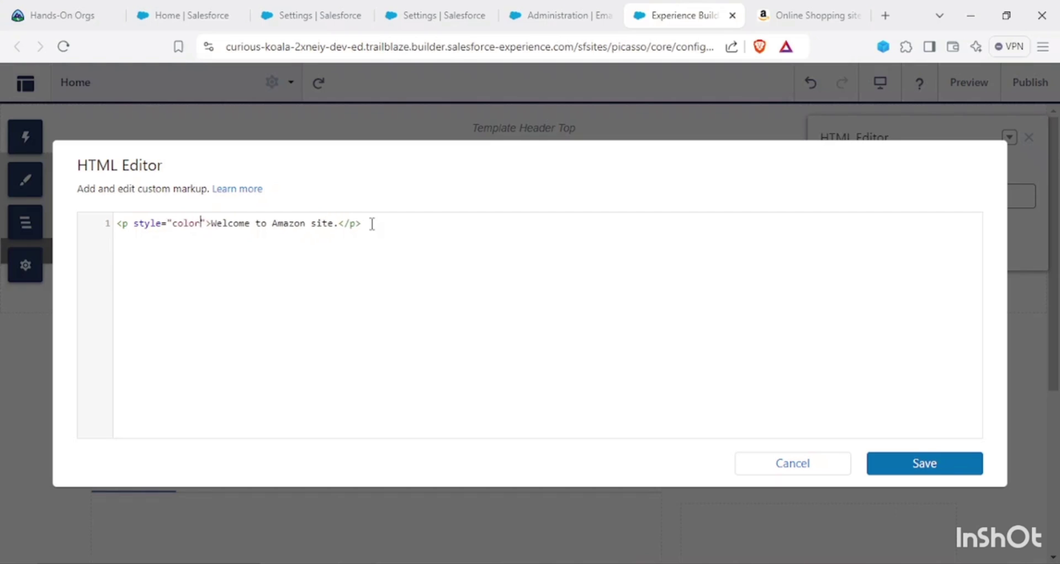
text(font)
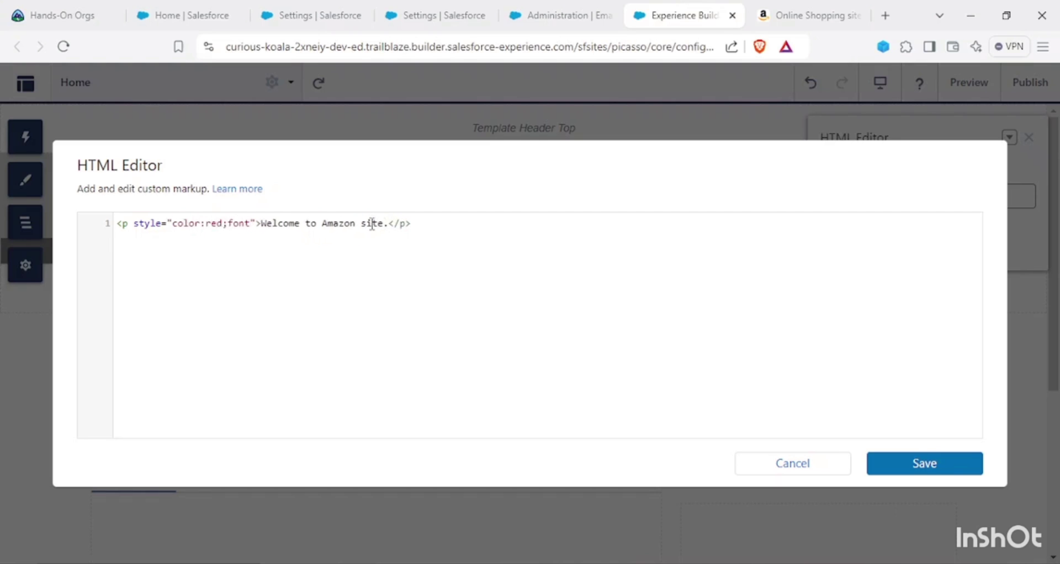
text(-wei)
key(BackSpace)
key(BackSpace)
key(BackSpace)
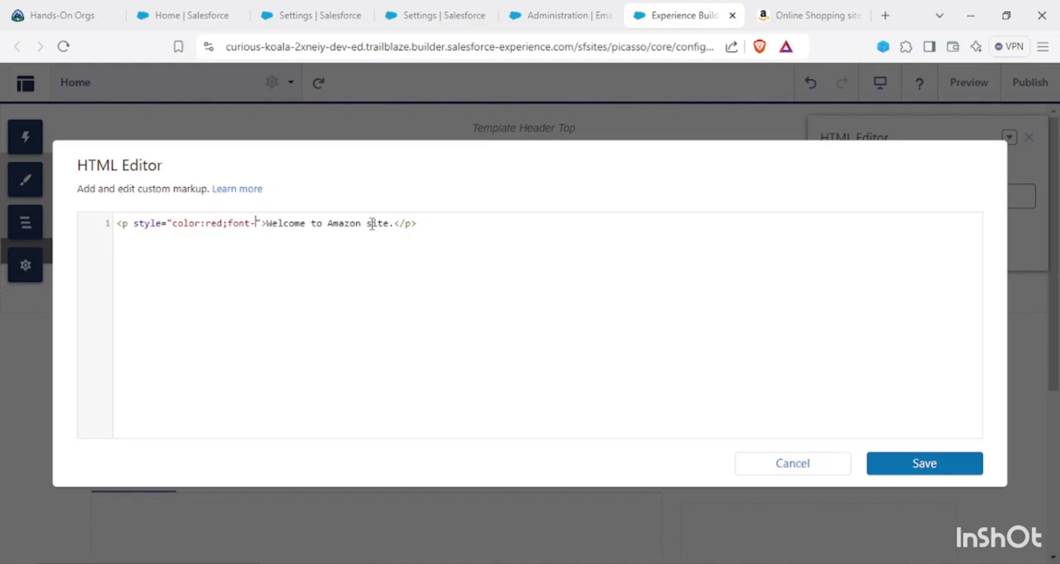
text(size:)
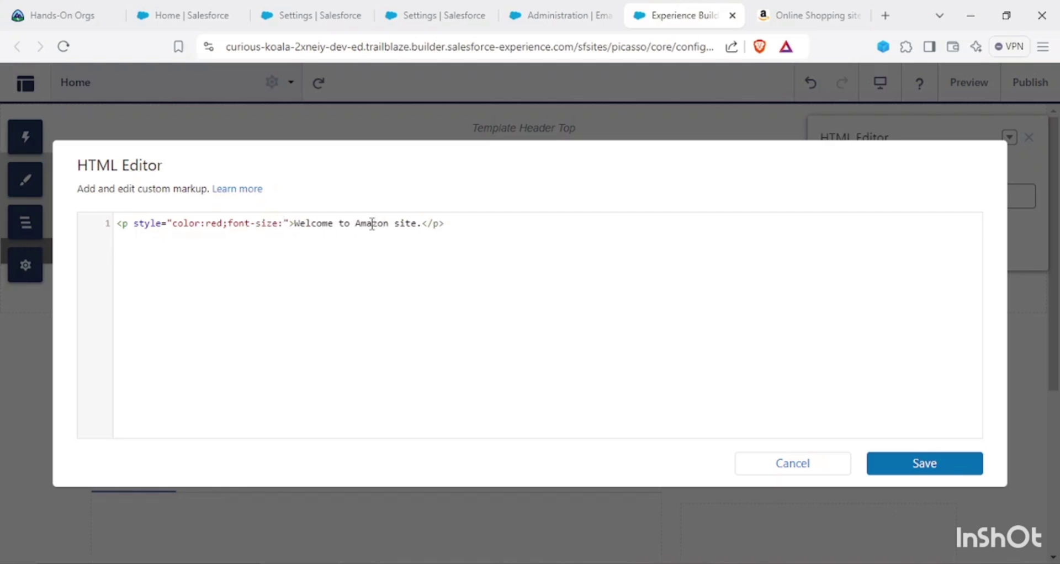
text(5px)
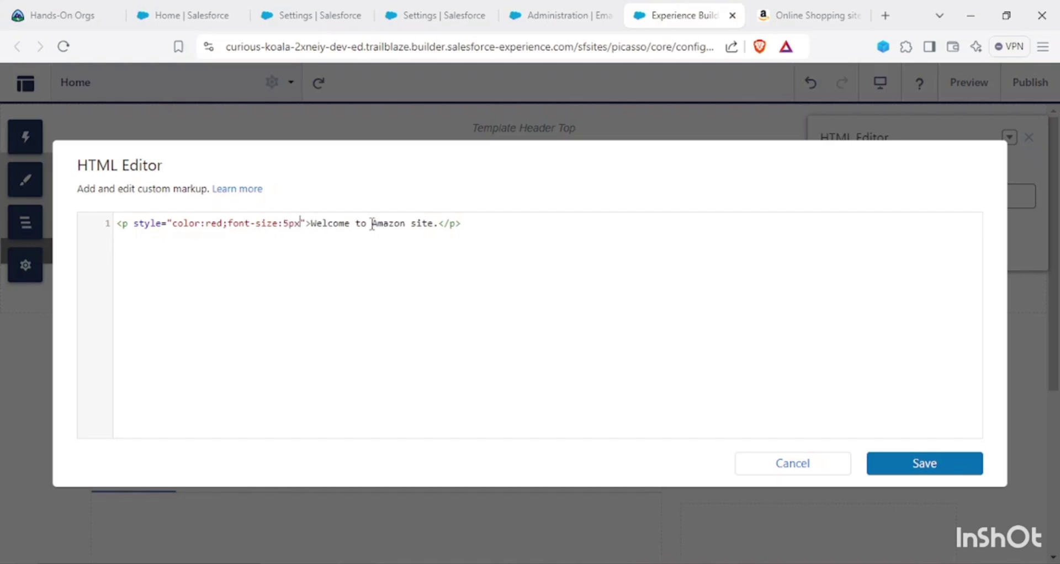
text(0)
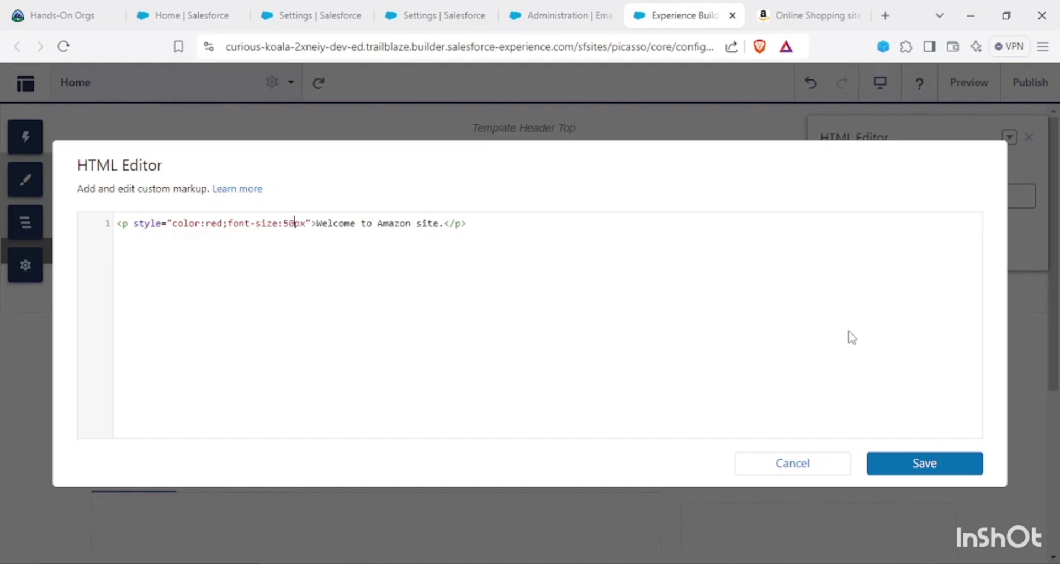
click(925, 464)
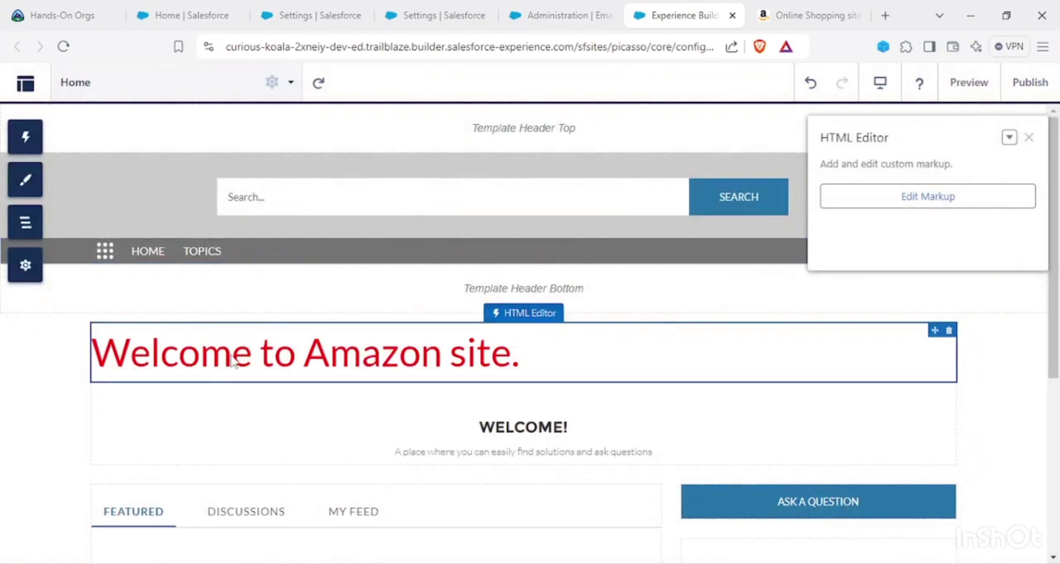
Close the HTML Editor property panel, reselect the welcome text component, and close the panel again.
click(1025, 330)
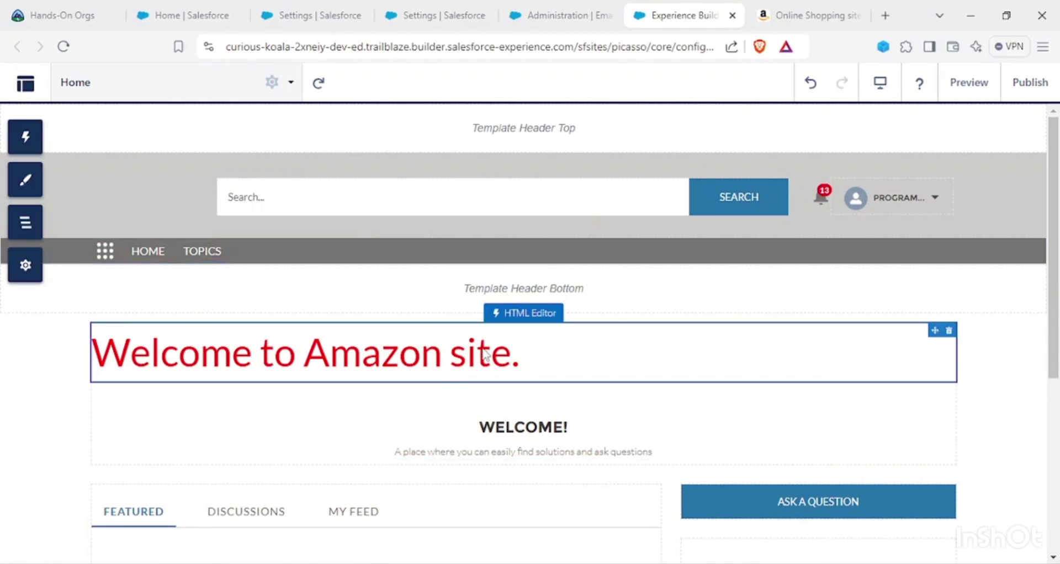
click(445, 331)
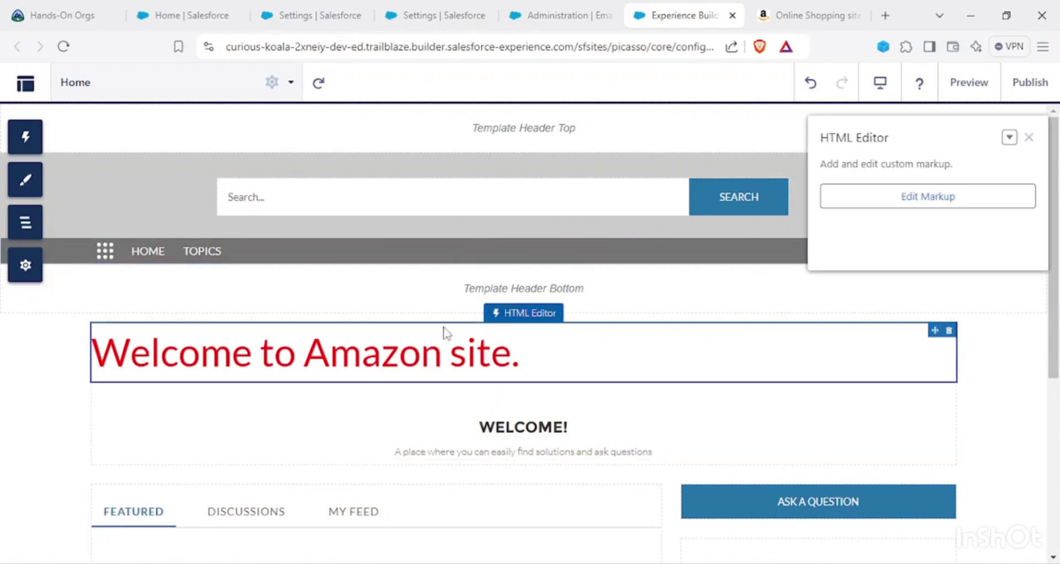
click(1029, 137)
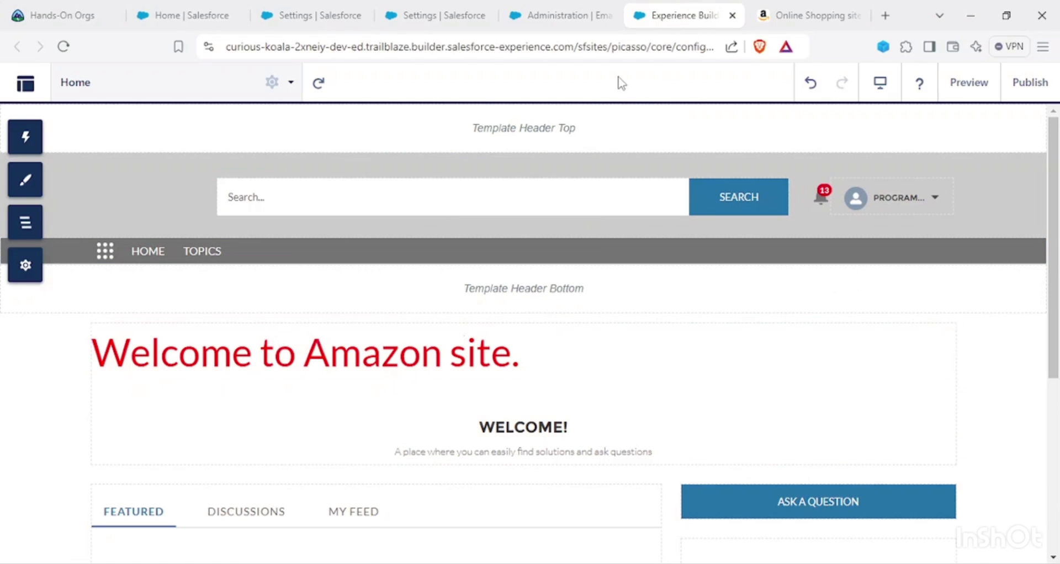
Cycle the Amazon.in homepage banner through several offer slides, then view the deal cards.
click(850, 14)
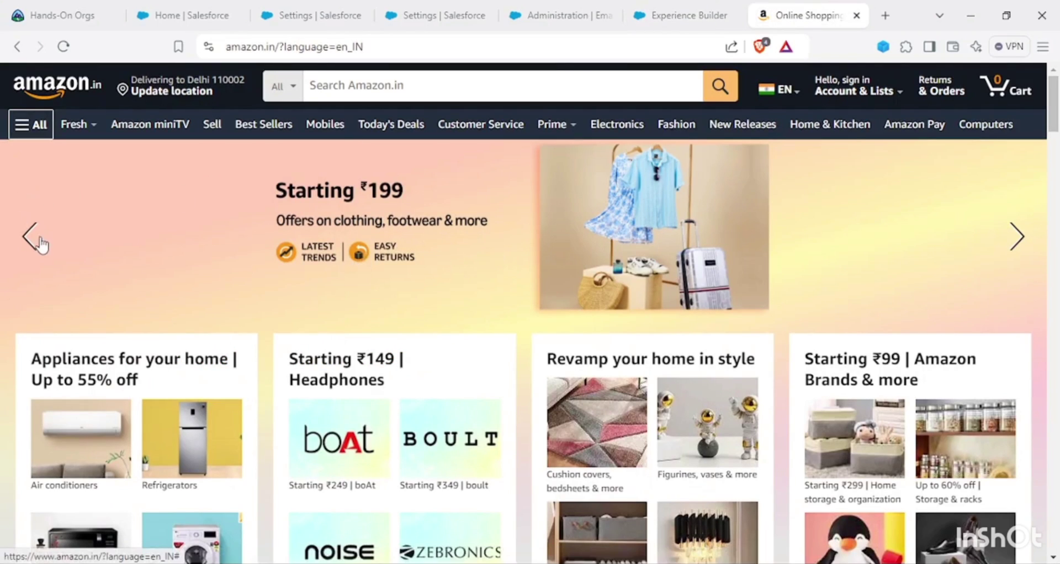
click(1017, 237)
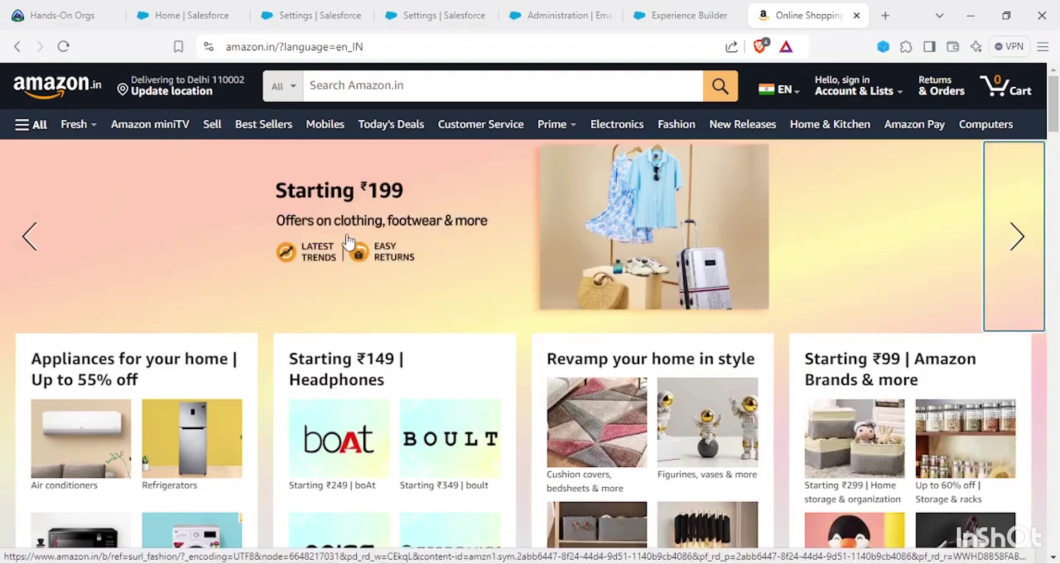
click(991, 217)
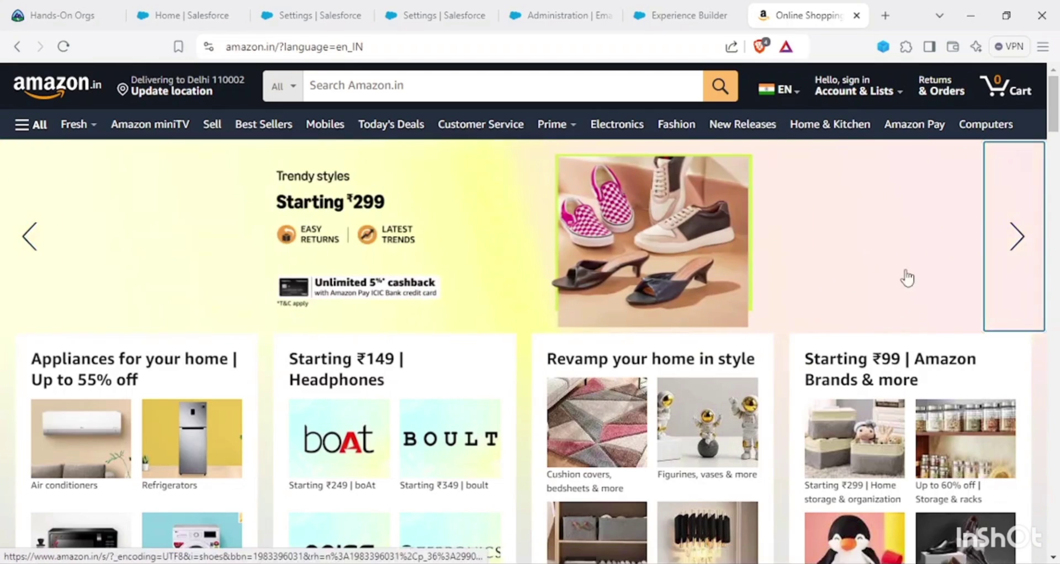
click(1016, 238)
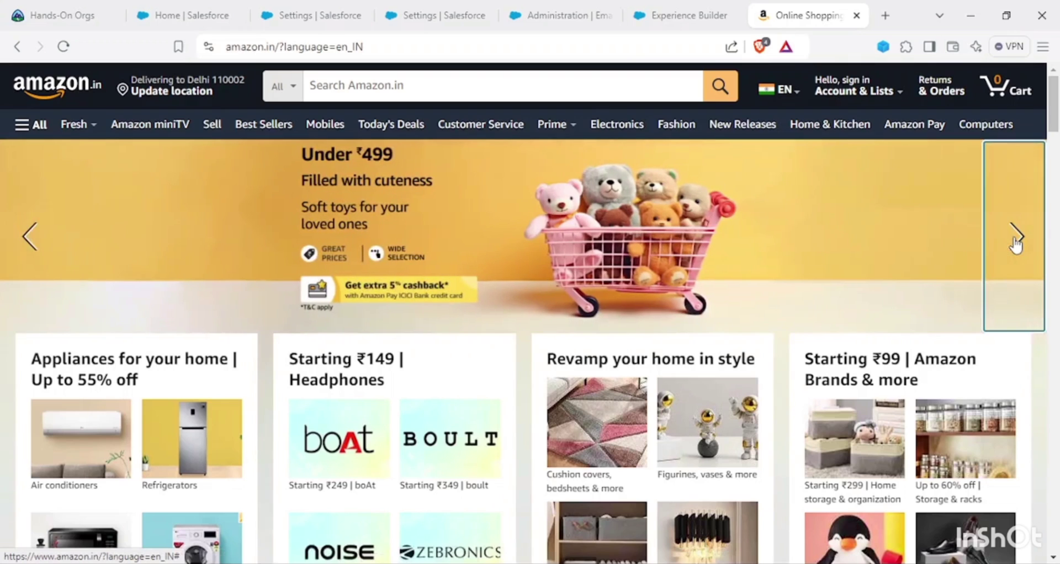
click(1013, 237)
scroll(210, 323, down, 4)
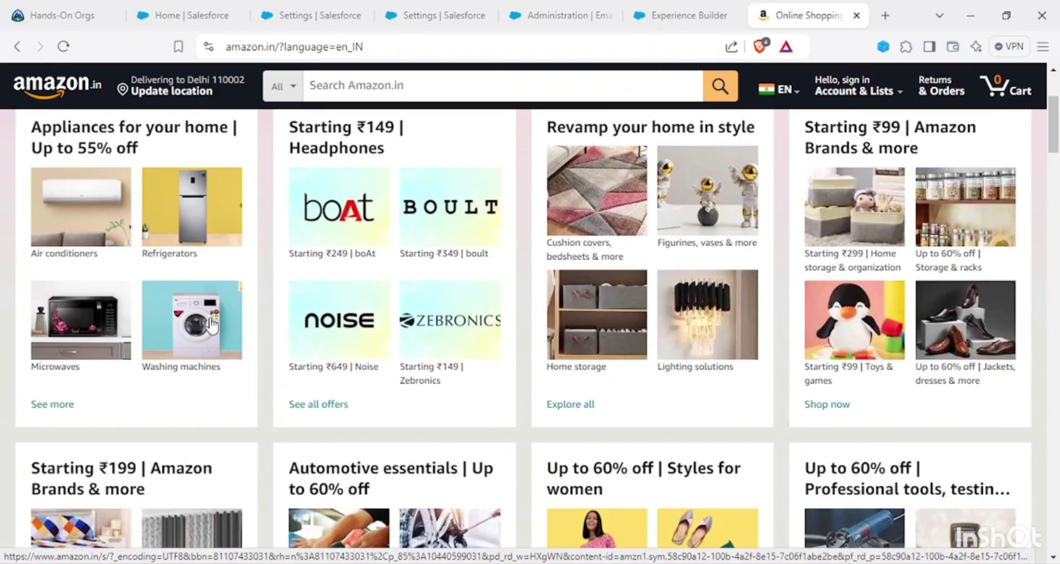
scroll(211, 325, up, 1)
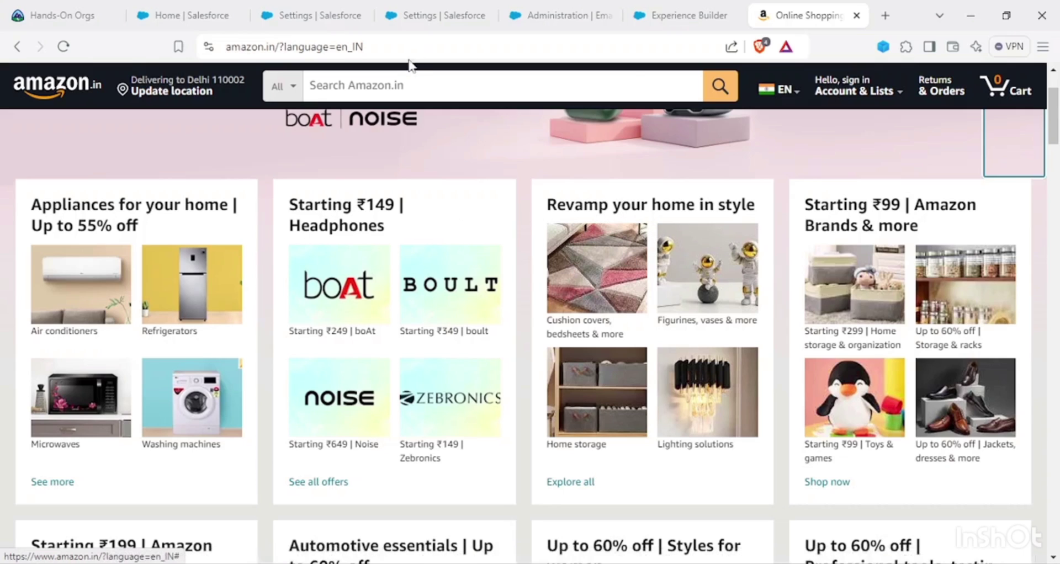
From Salesforce Seller Home, find 'produc' in the App Launcher and open the Products list.
click(310, 11)
click(154, 10)
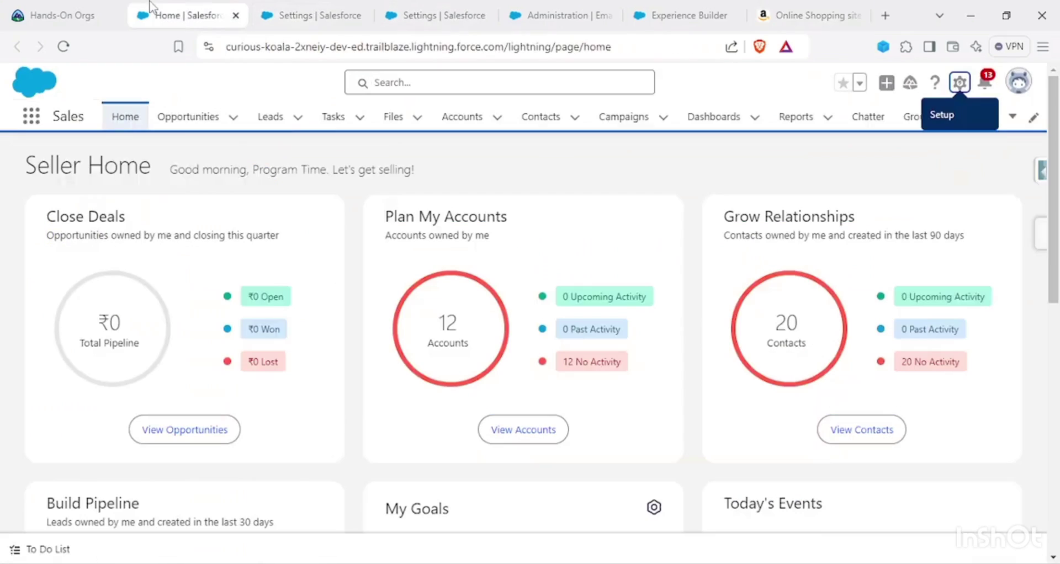
click(31, 116)
text(produc)
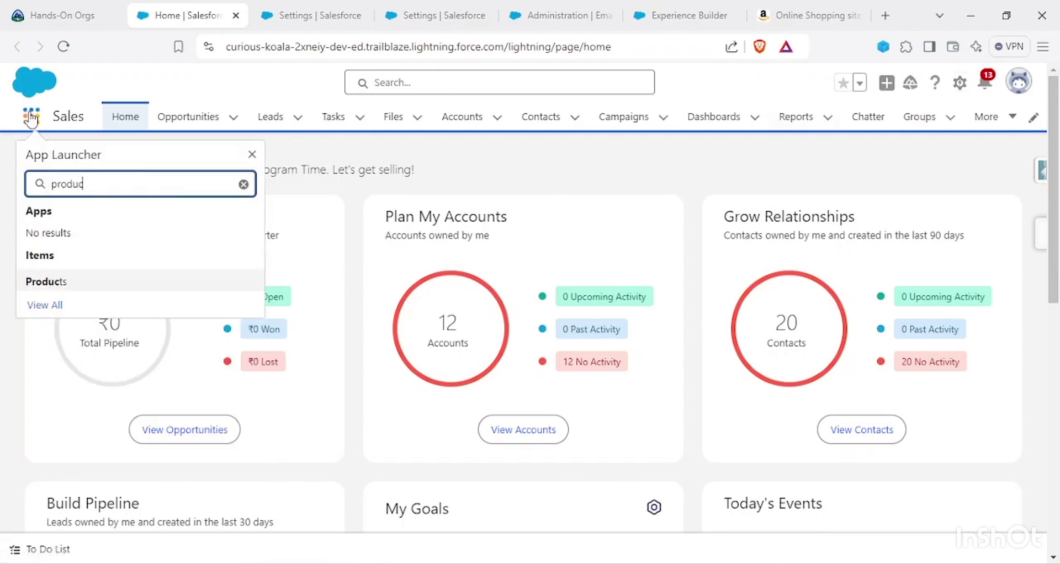
click(38, 287)
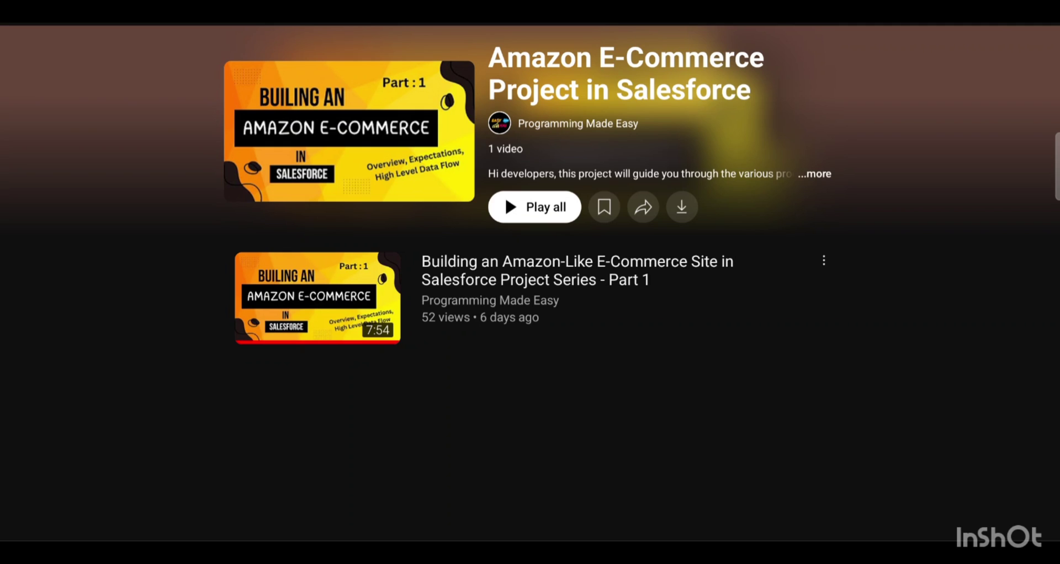
Go back to the channel's playlists and open Community Cloud (Experience Cloud) Tutorials.
key(alt+Left)
scroll(530, 276, down, 5)
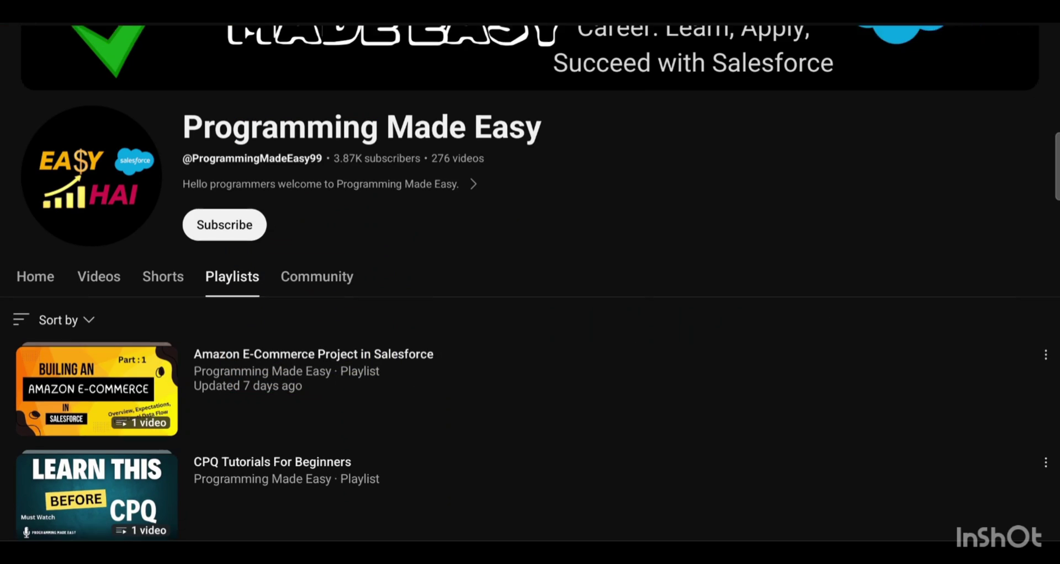
scroll(530, 304, down, 4)
scroll(530, 303, down, 9)
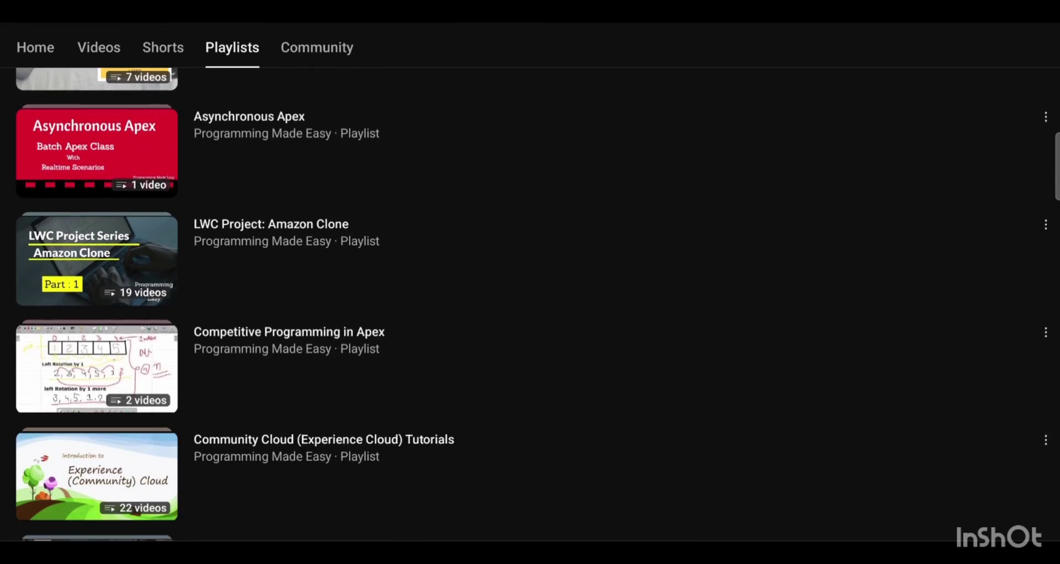
click(96, 252)
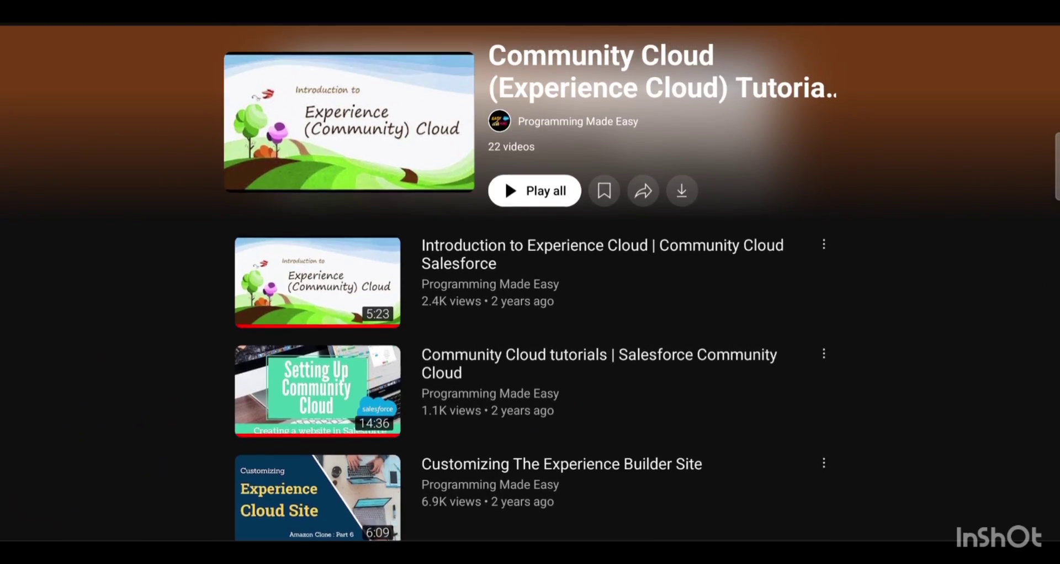
Browse the playlist's 22 videos.
scroll(530, 283, down, 1)
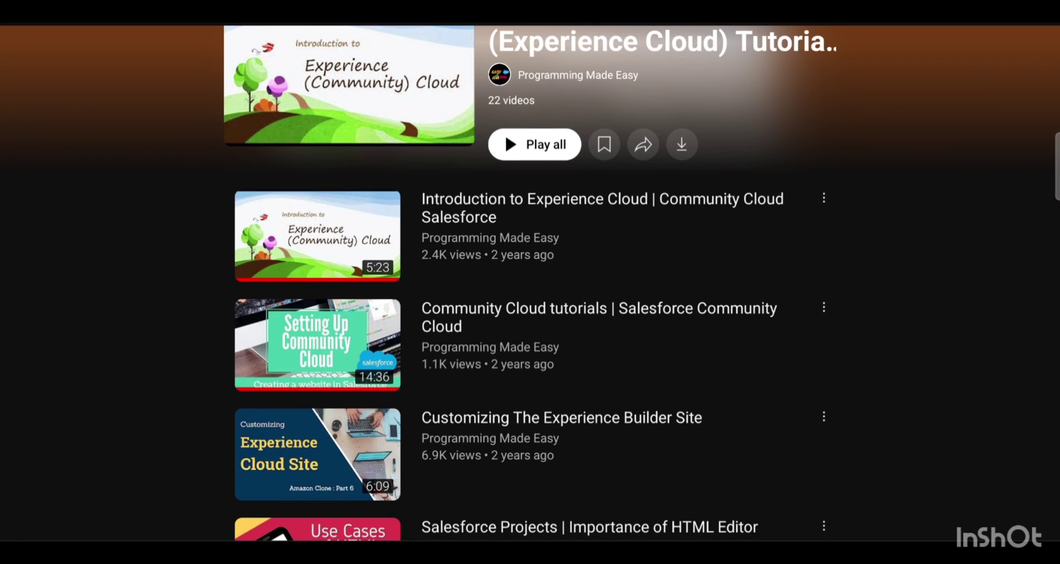
scroll(504, 130, down, 4)
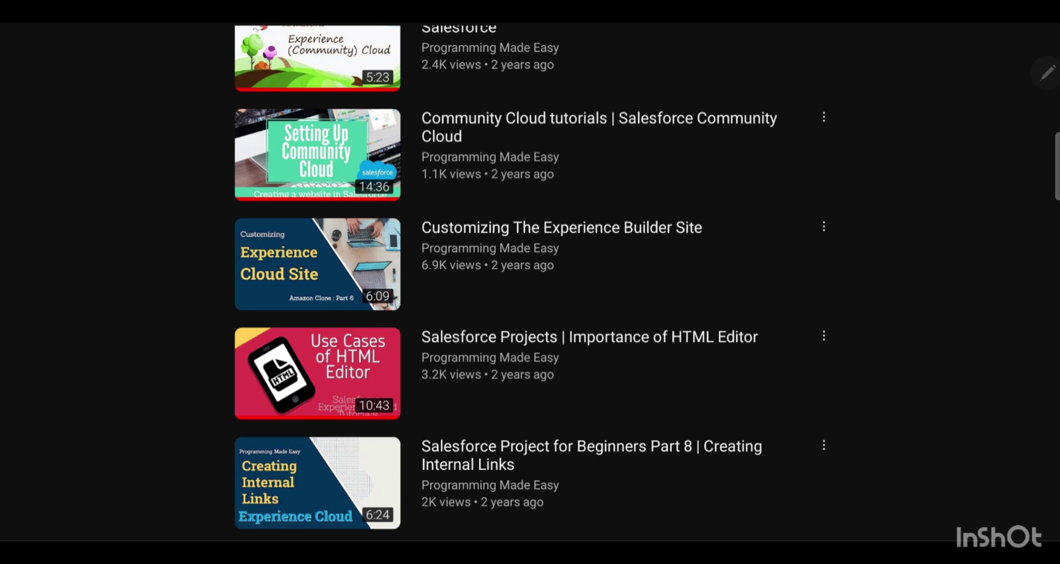
scroll(529, 282, down, 5)
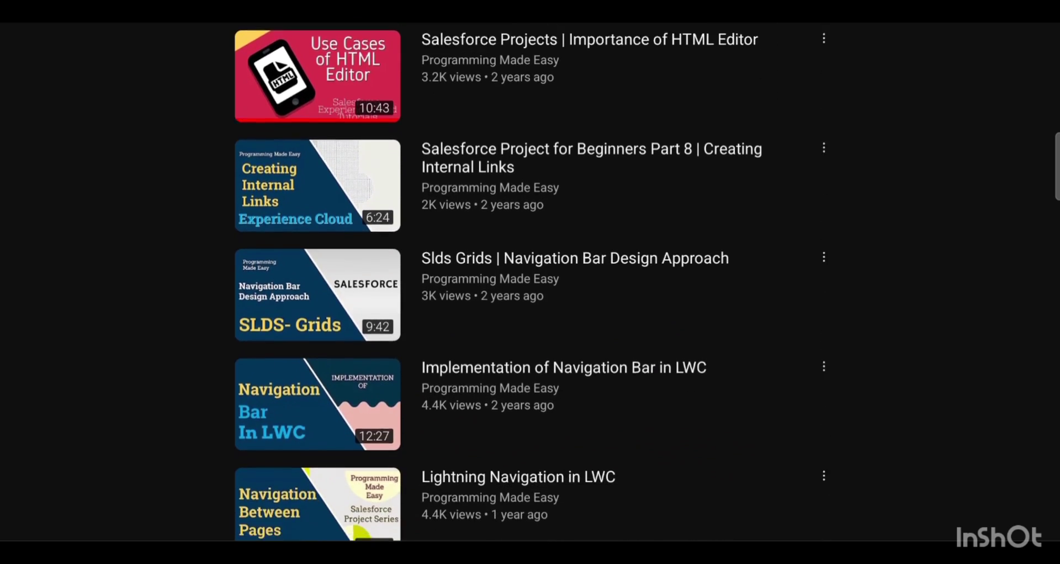
scroll(530, 283, down, 6)
scroll(530, 283, down, 15)
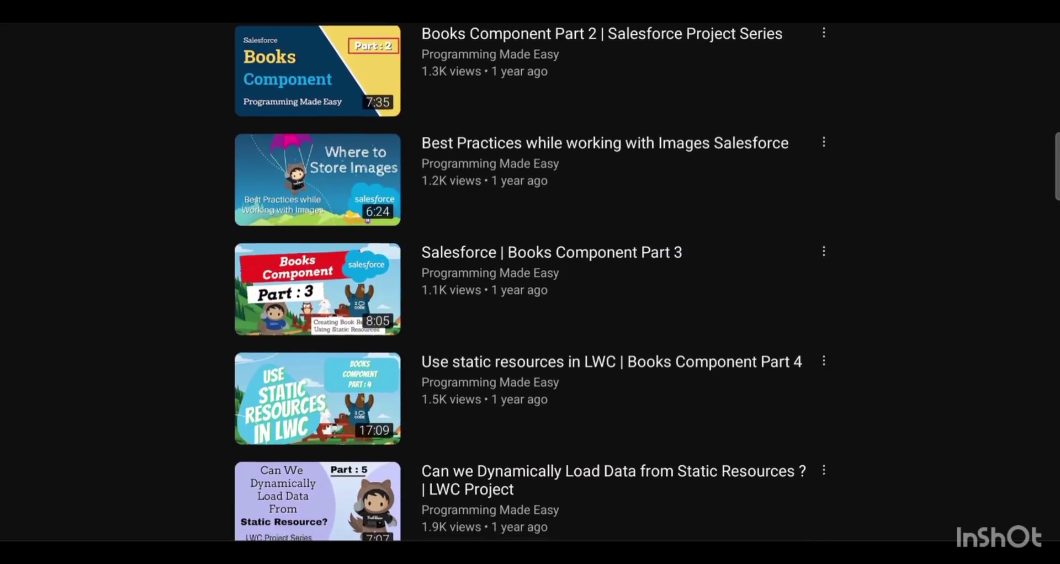
scroll(530, 282, down, 5)
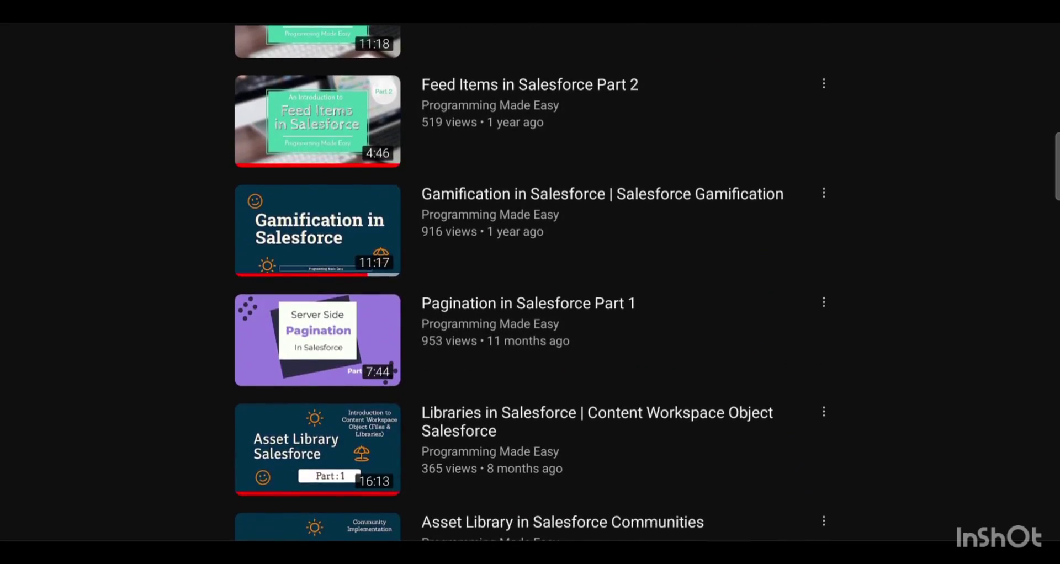
scroll(529, 283, up, 11)
scroll(529, 283, up, 20)
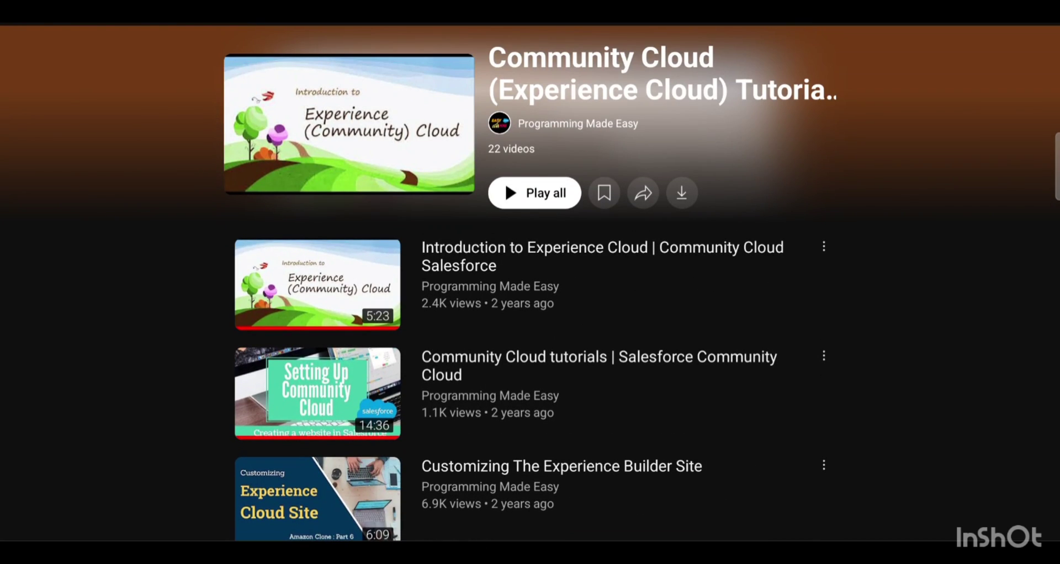
Return to the playlists and open the 86-video 'Learn Salesforce Tutorials for beginners' playlist.
scroll(529, 282, down, 2)
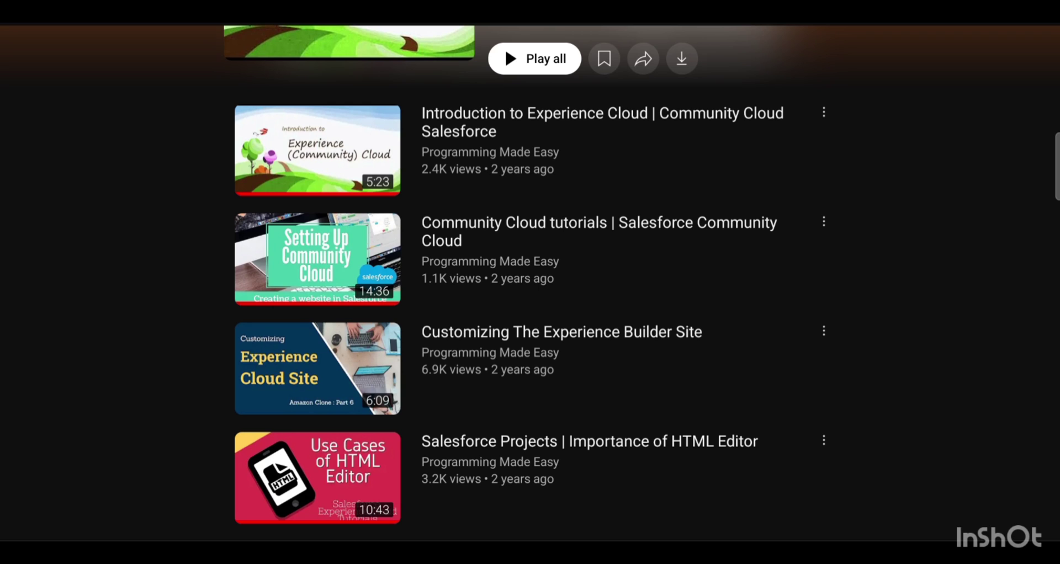
key(alt+Left)
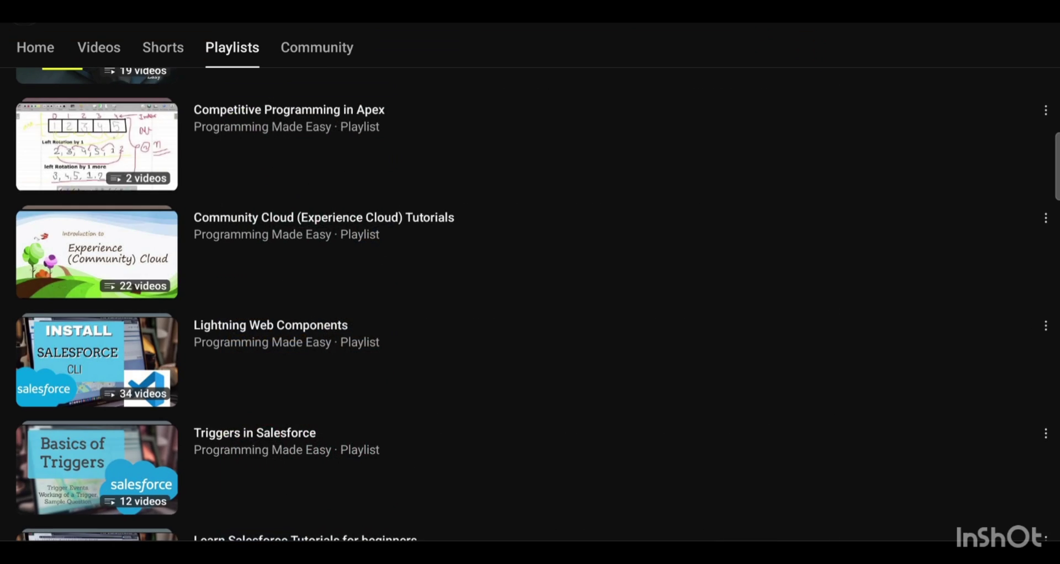
scroll(529, 304, down, 1)
scroll(530, 304, down, 1)
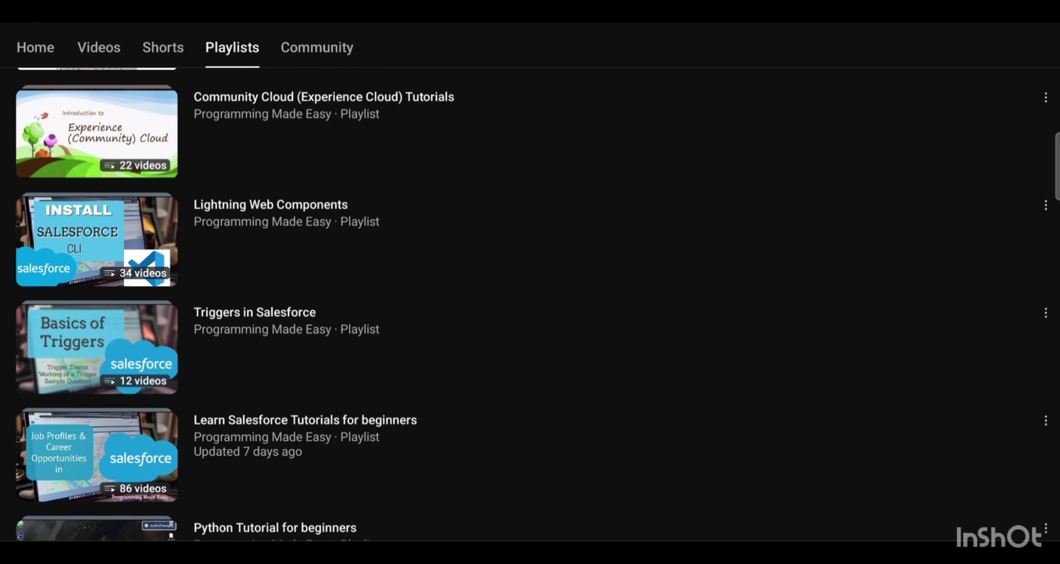
scroll(530, 303, down, 2)
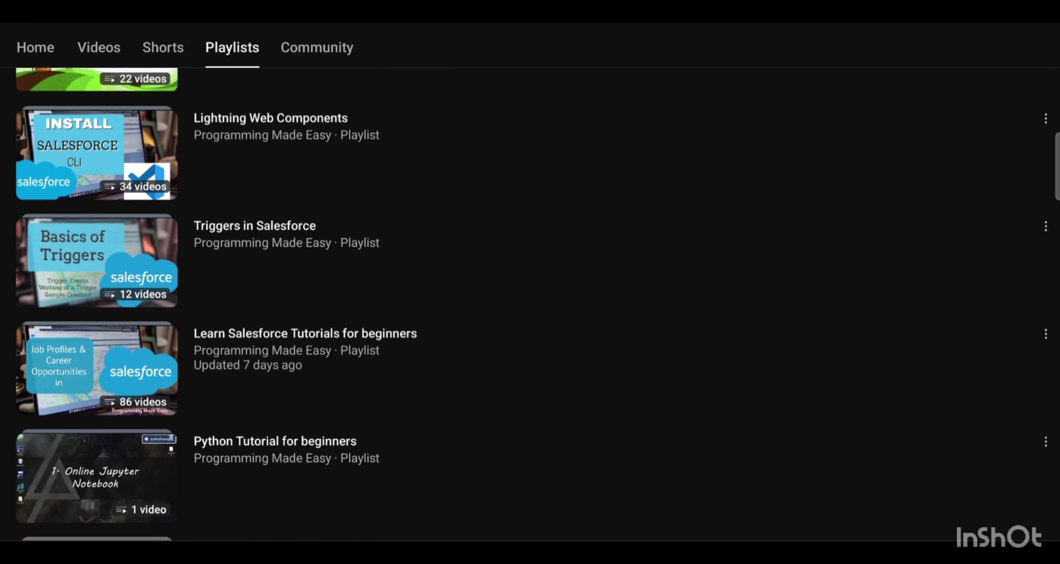
click(304, 284)
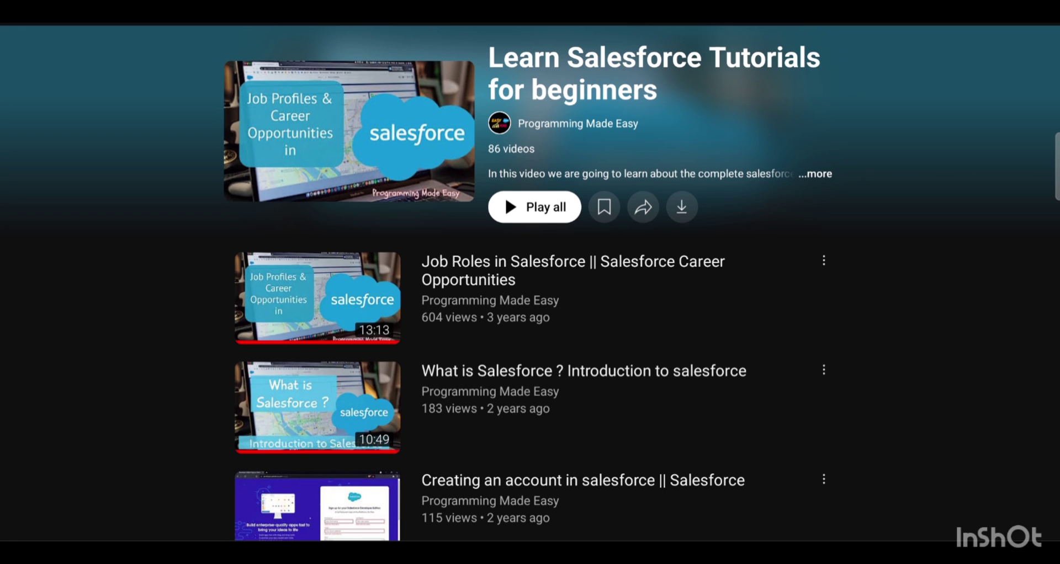
scroll(505, 193, down, 7)
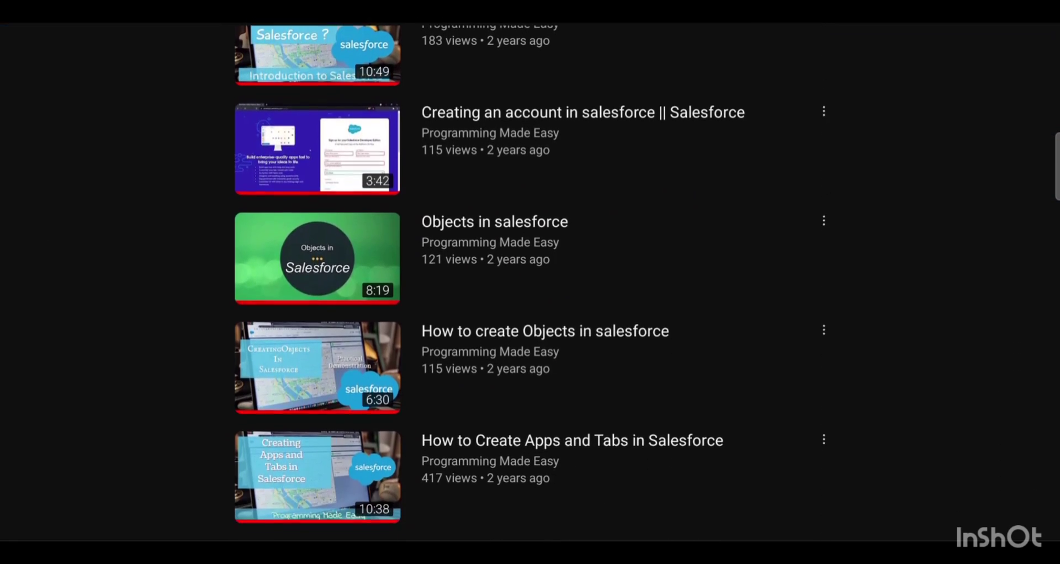
scroll(504, 193, up, 7)
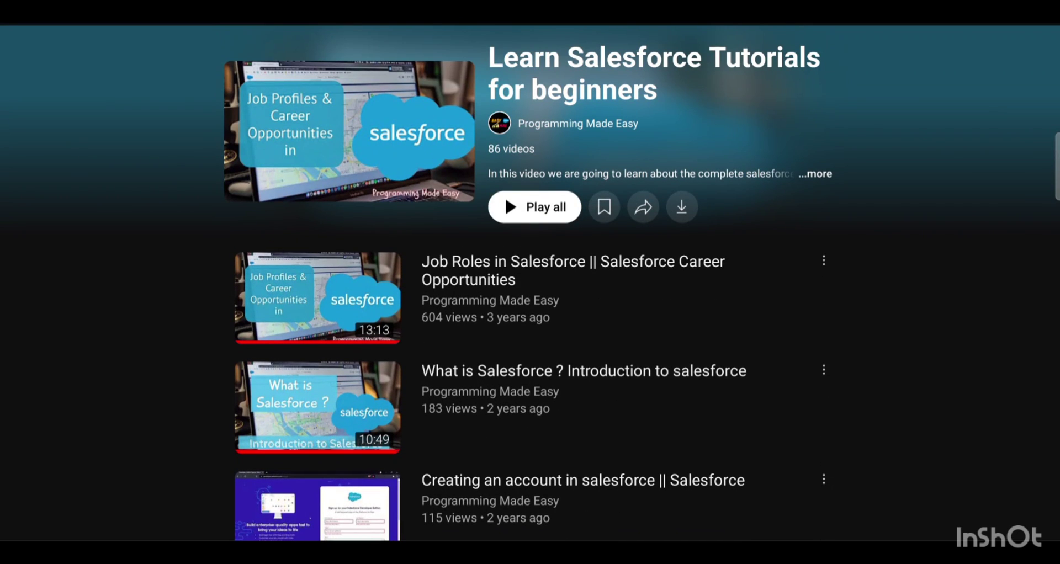